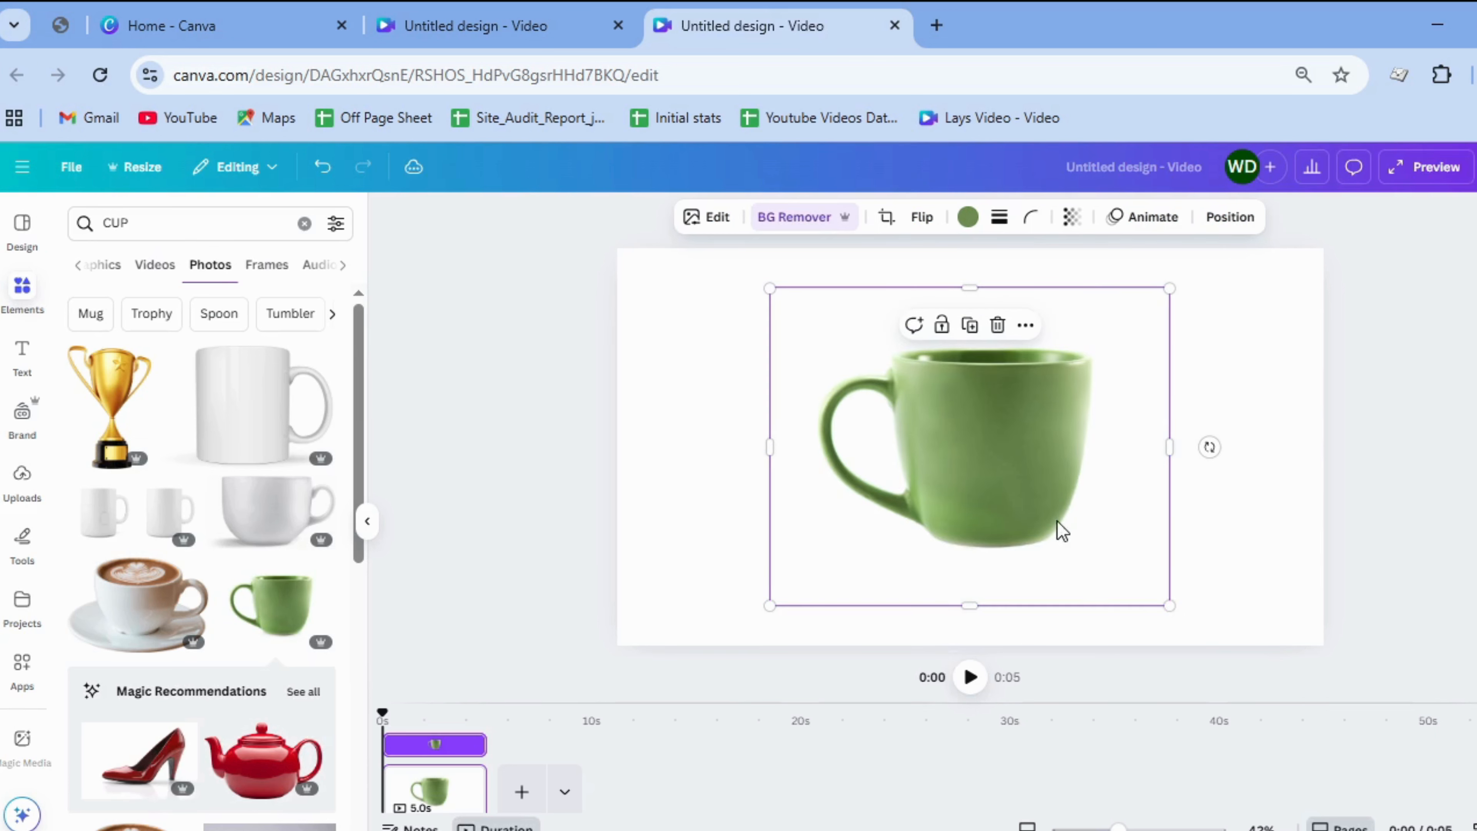
- Shrink the green cup photo and place it at the lower centre of the page
left_click_drag(1057, 521, 1050, 570)
left_click_drag(1161, 336, 1093, 433)
left_click_drag(983, 526, 1026, 562)
left_click(1197, 577)
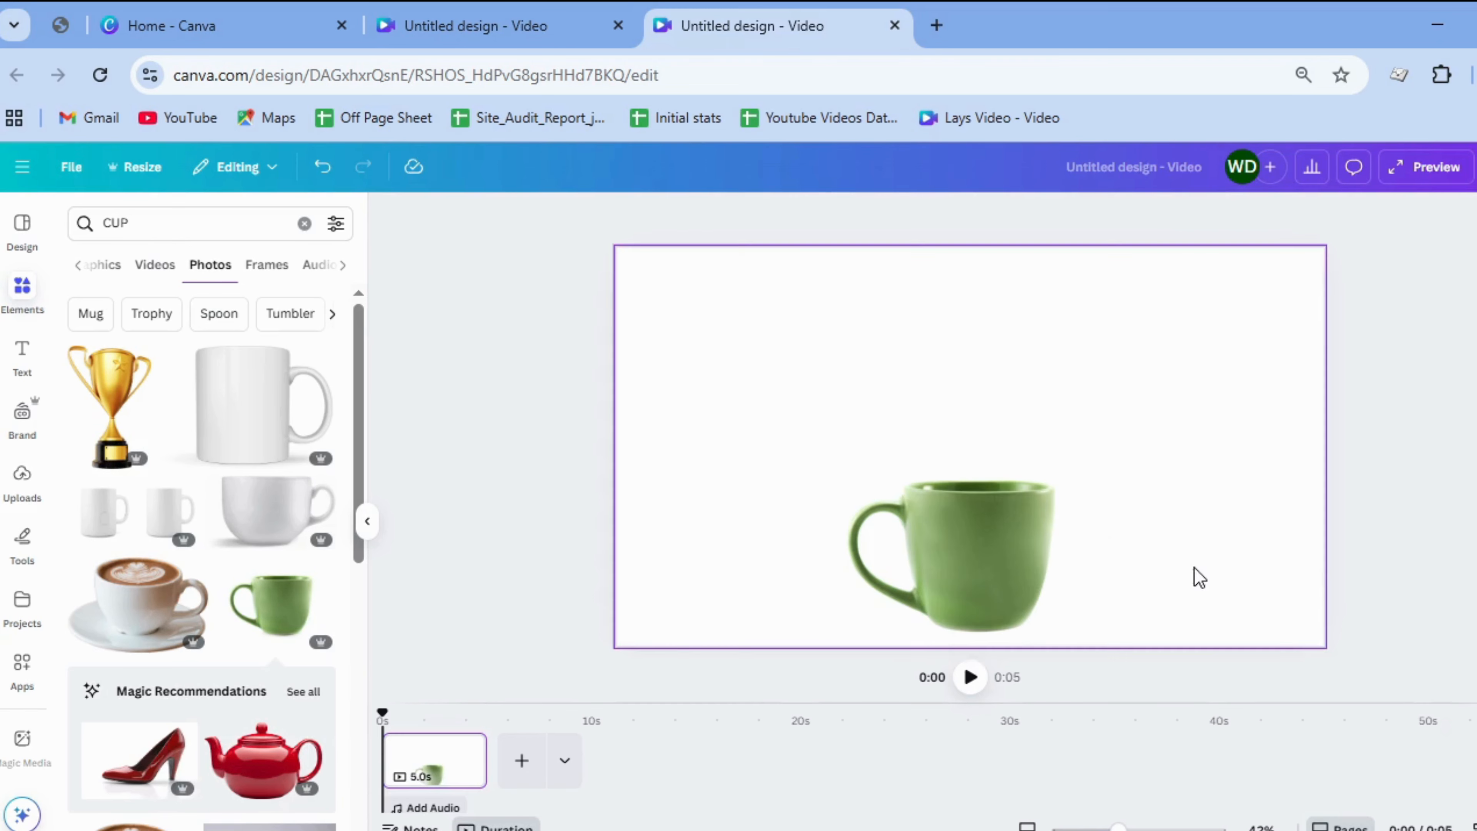
- Search the elements for FRAME and add the circular frame to the page
left_click(89, 235)
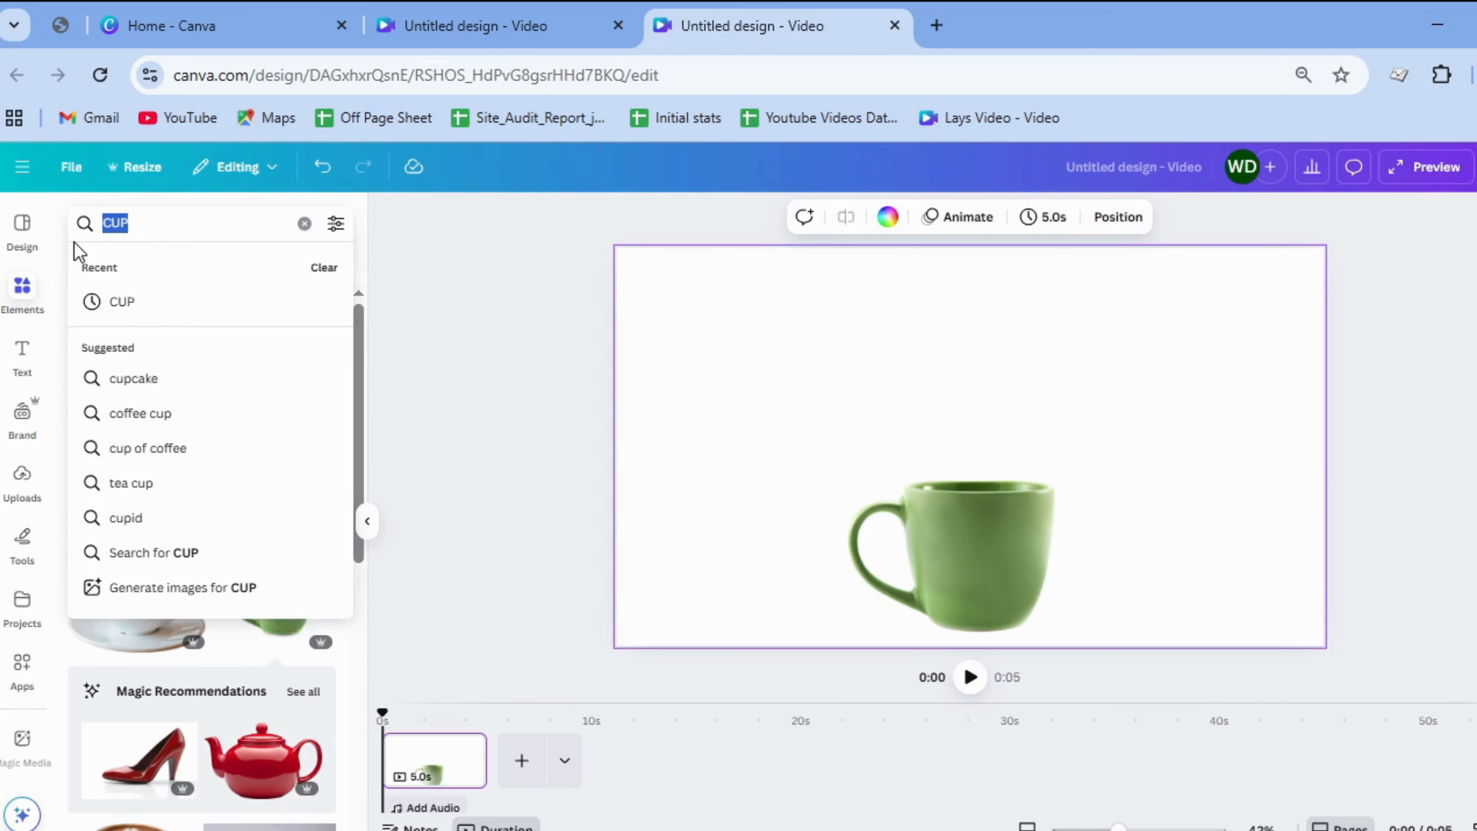
type("FRAMW")
key("BackSpace")
type("E")
key("Return")
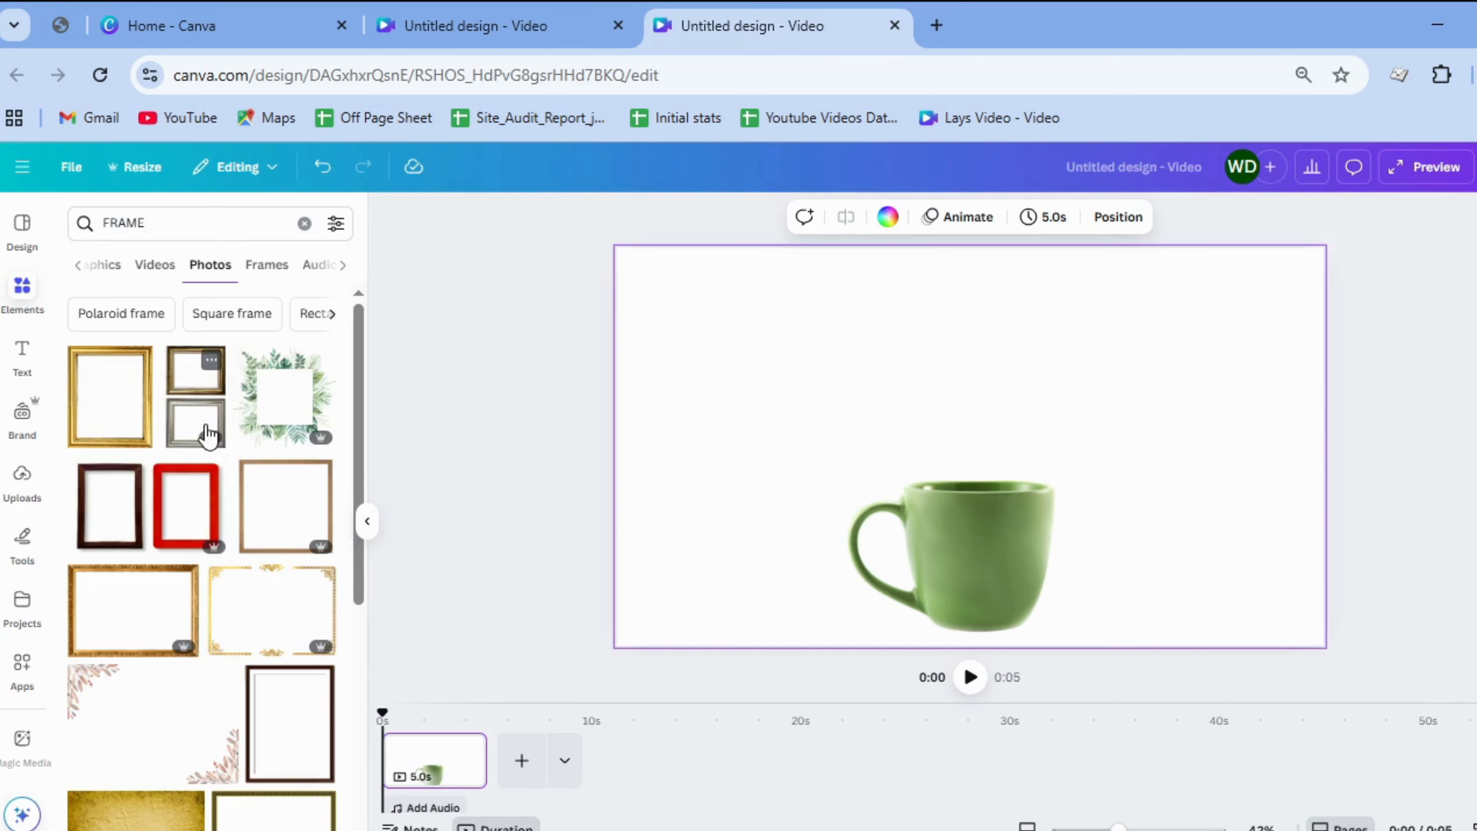
left_click(247, 266)
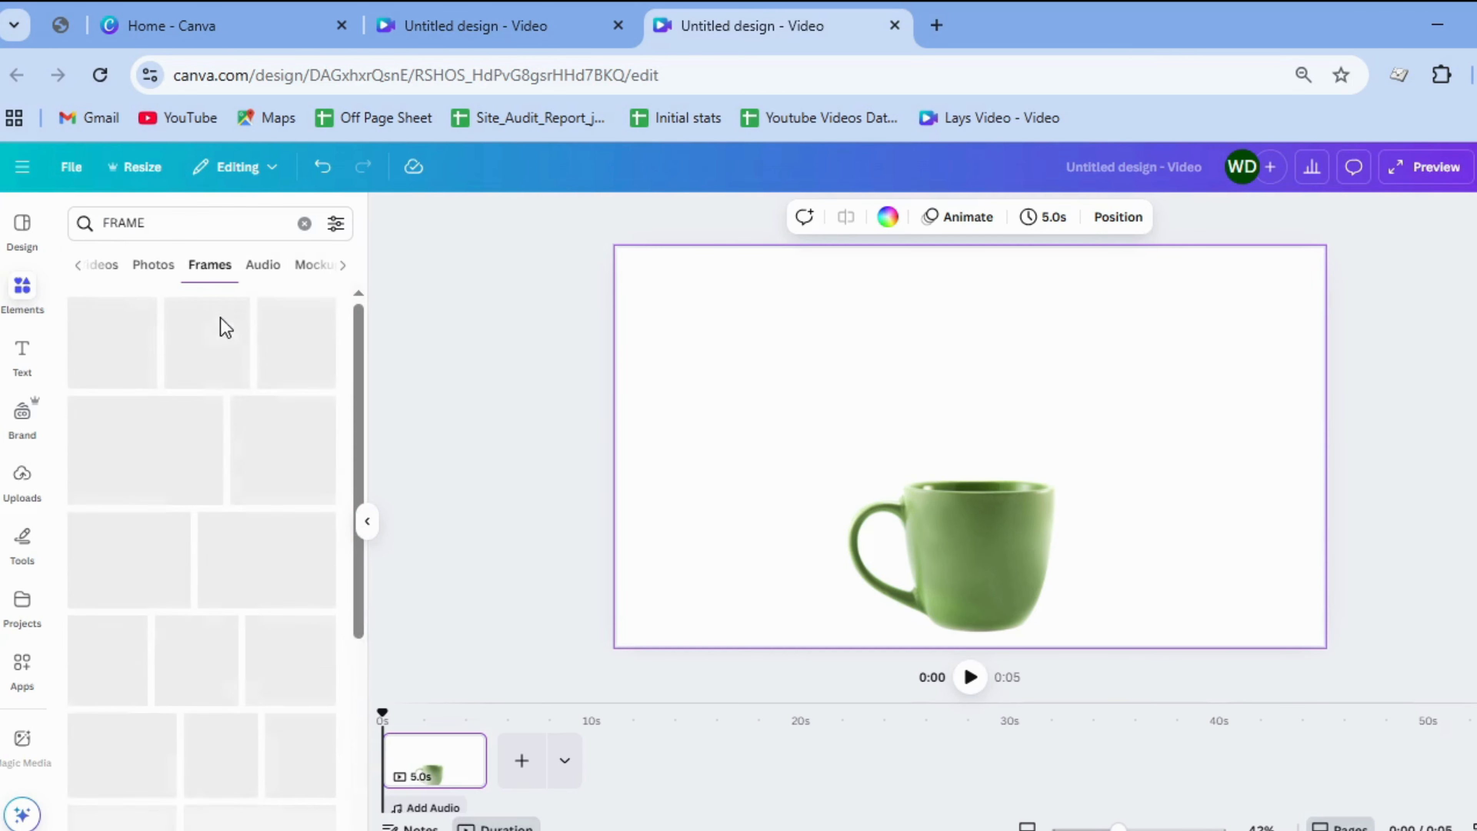
left_click(292, 387)
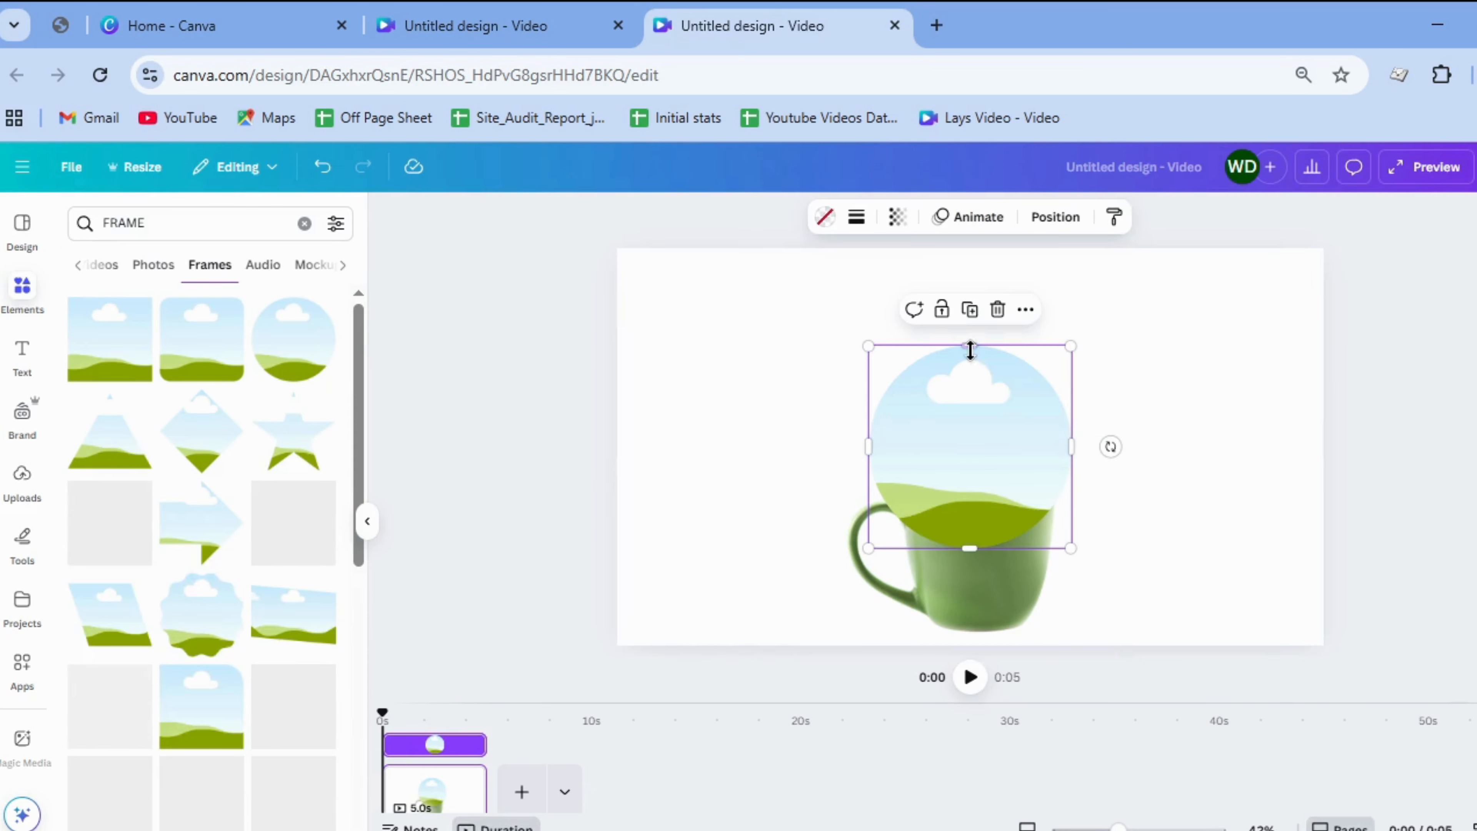
- Flatten the circular frame into a thin ellipse and fit it over the cup's opening
left_click_drag(969, 344, 1017, 508)
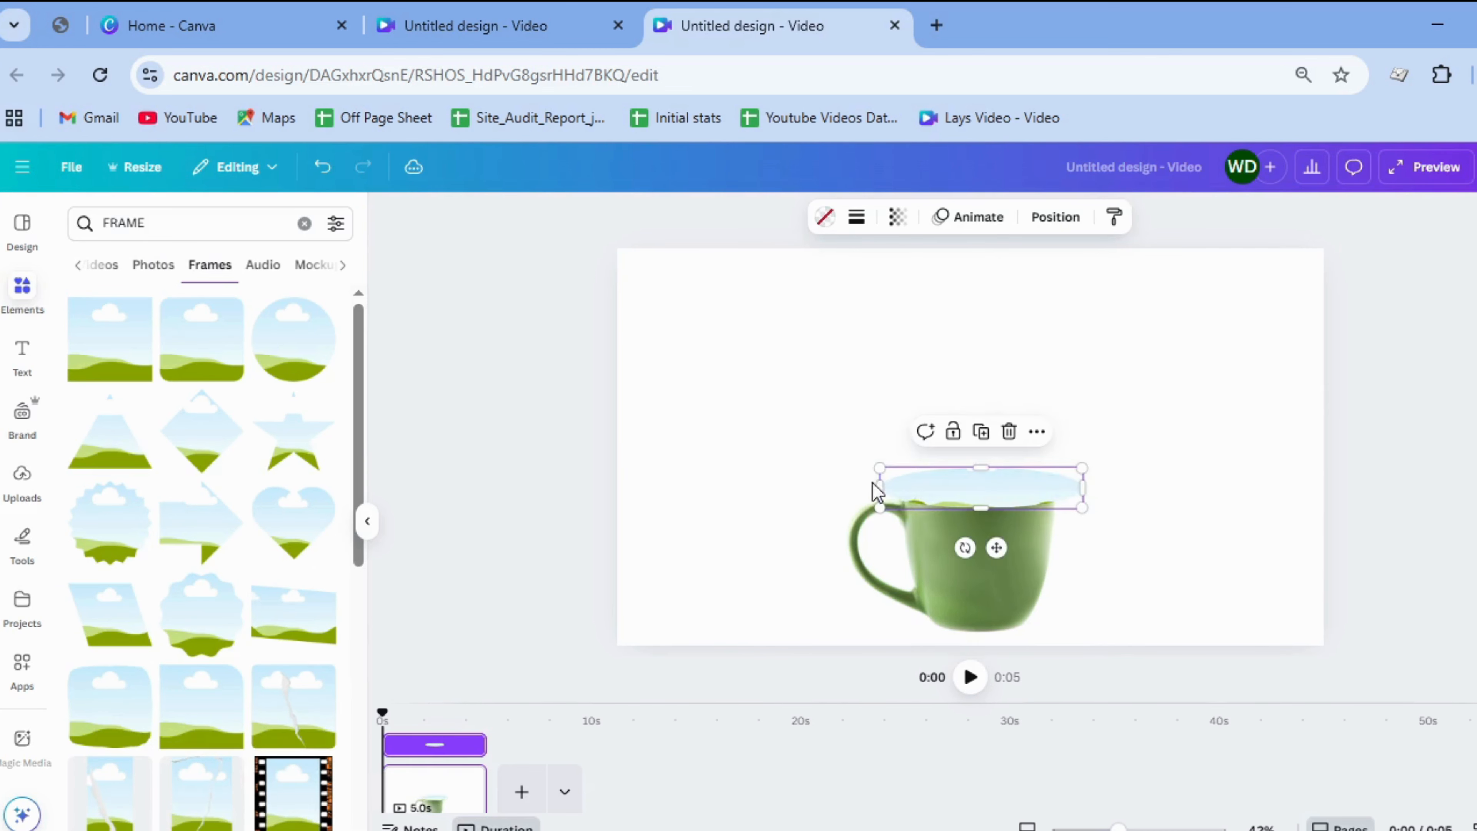
left_click_drag(881, 468, 933, 490)
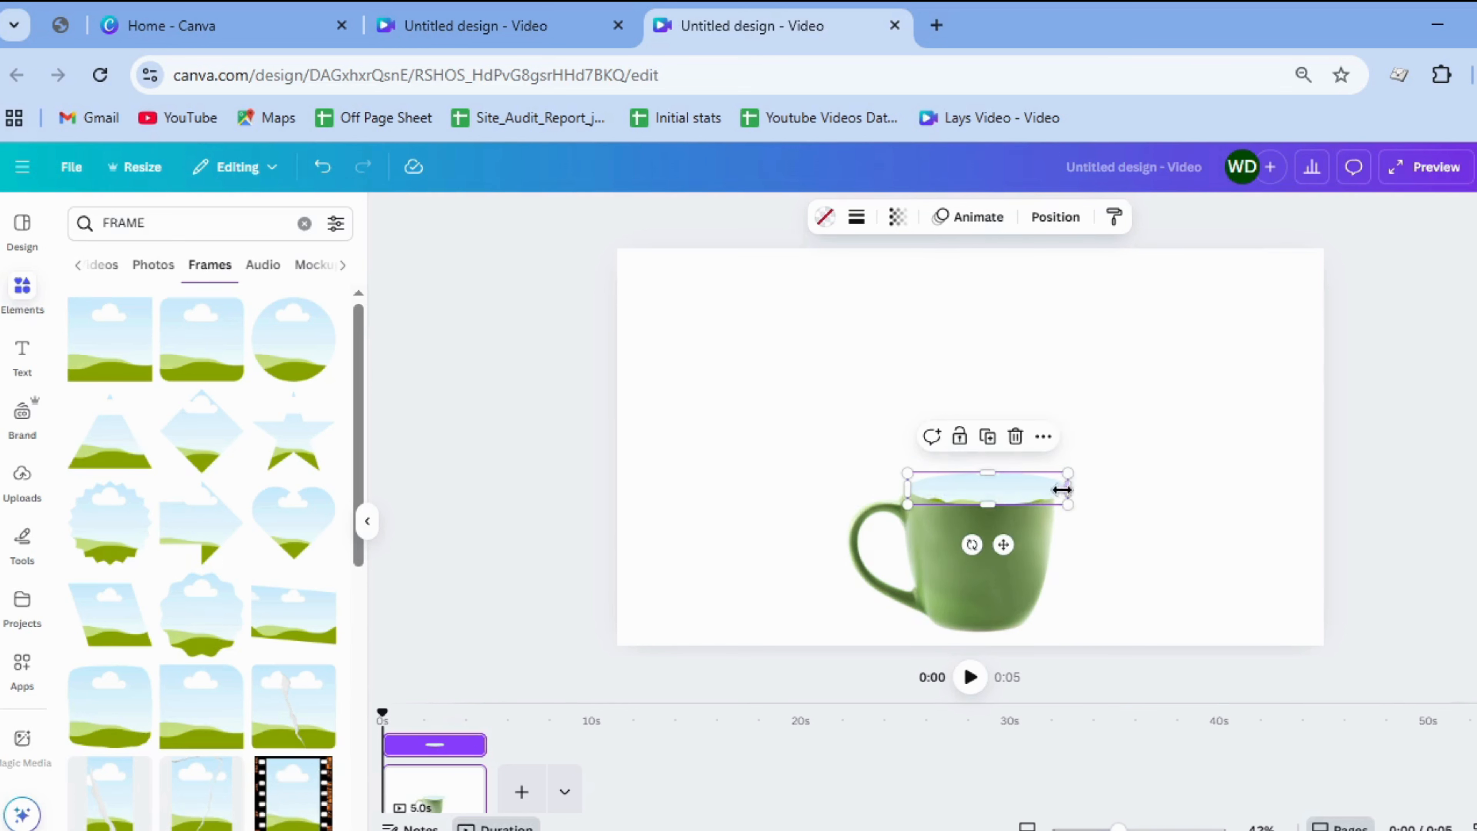
left_click_drag(1069, 504, 1000, 486)
left_click(1115, 502)
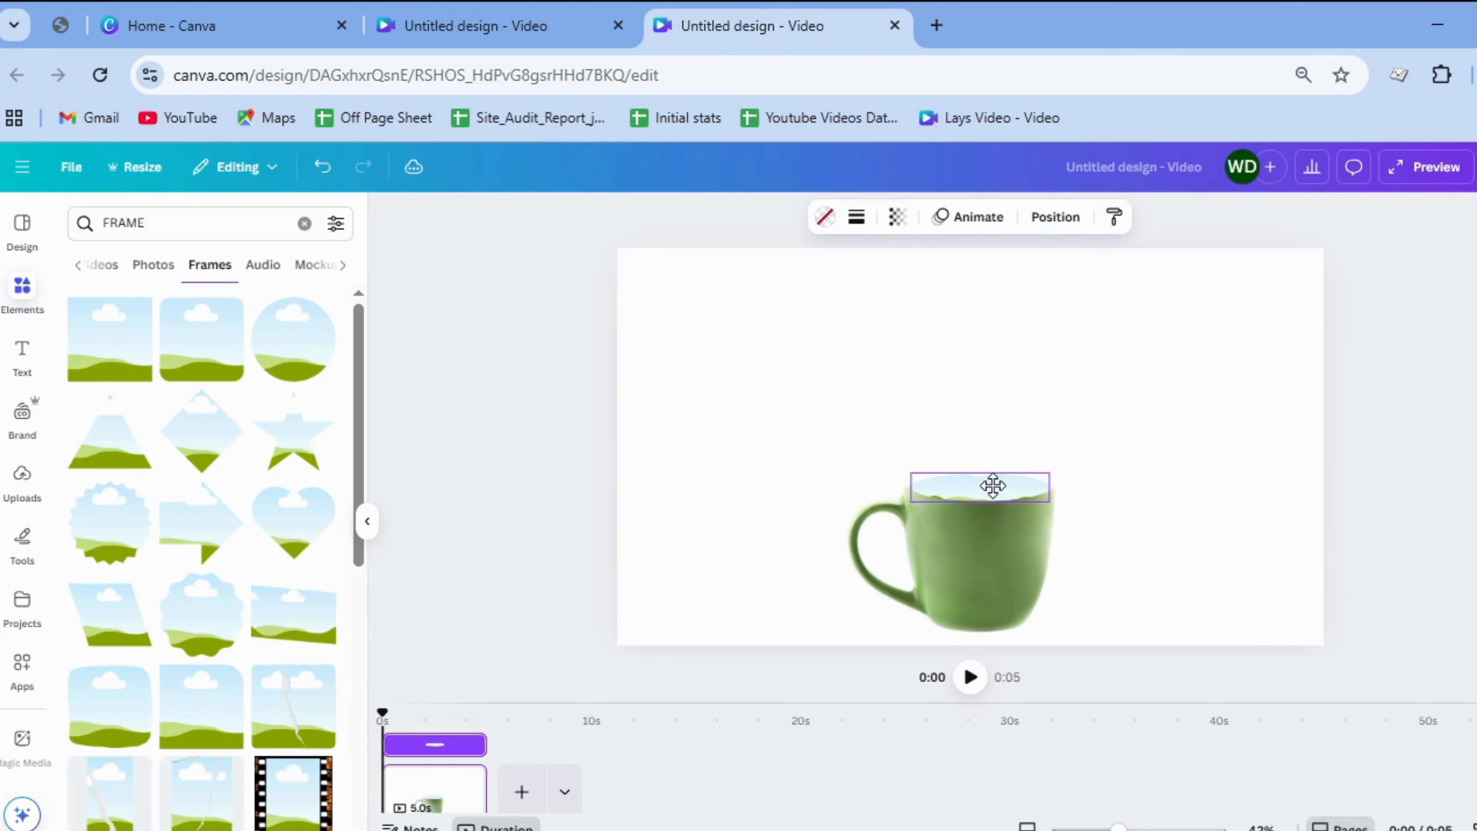
left_click(1120, 501)
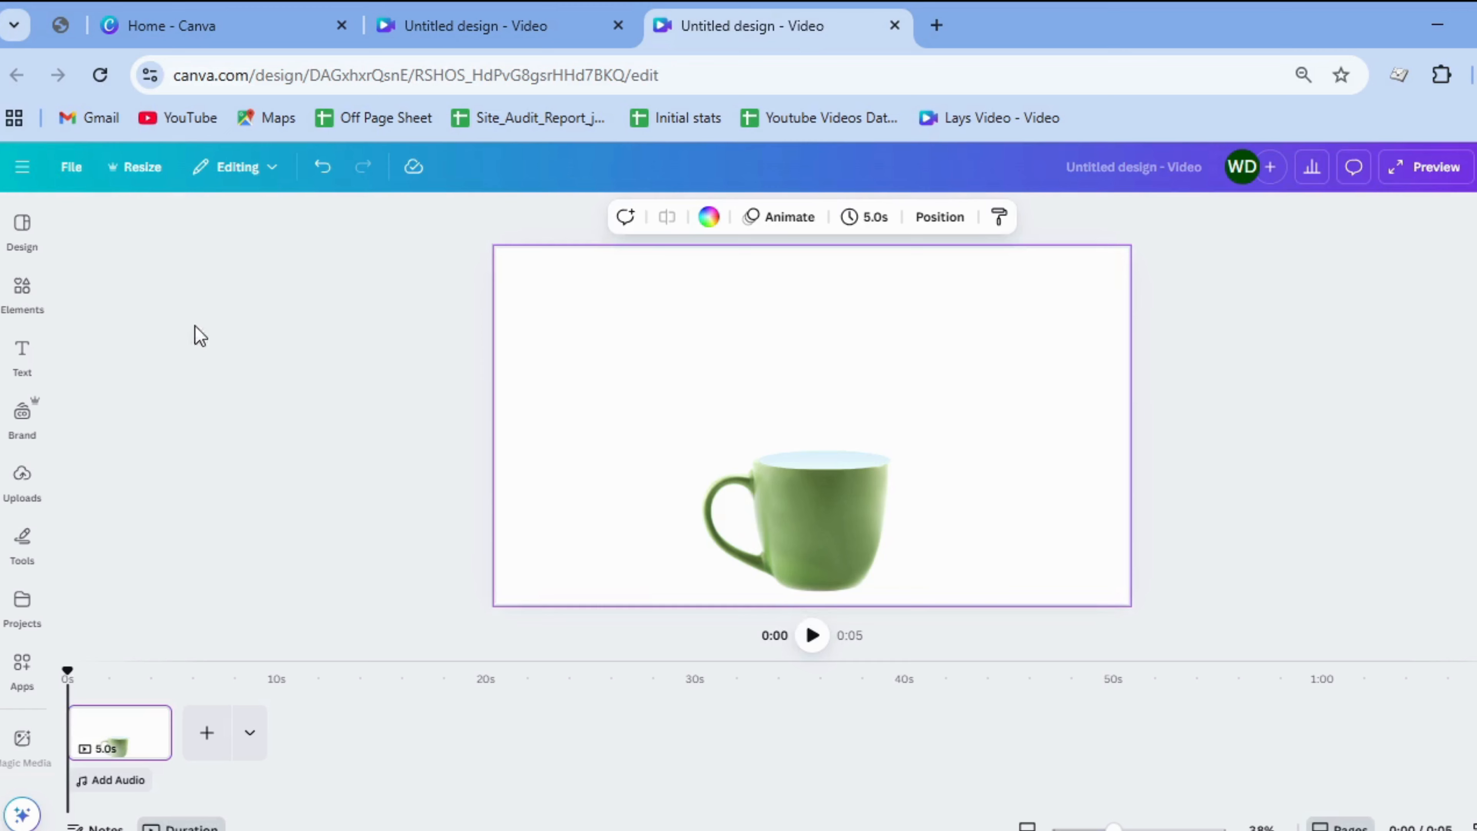
- Add the recently used tree photo, remove its background and place its trunk in the cup's opening
left_click(23, 291)
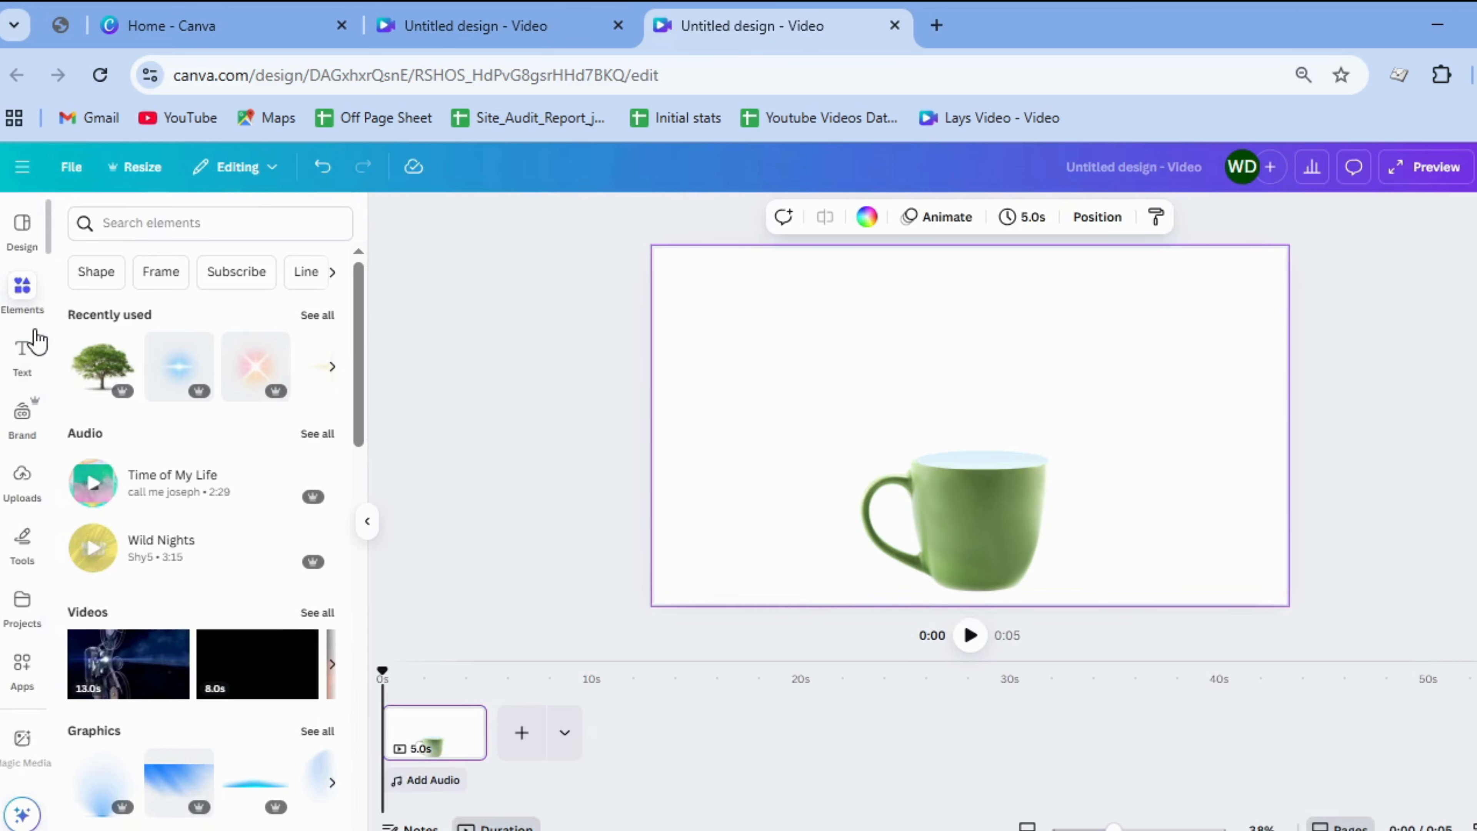
left_click(93, 381)
left_click(367, 521)
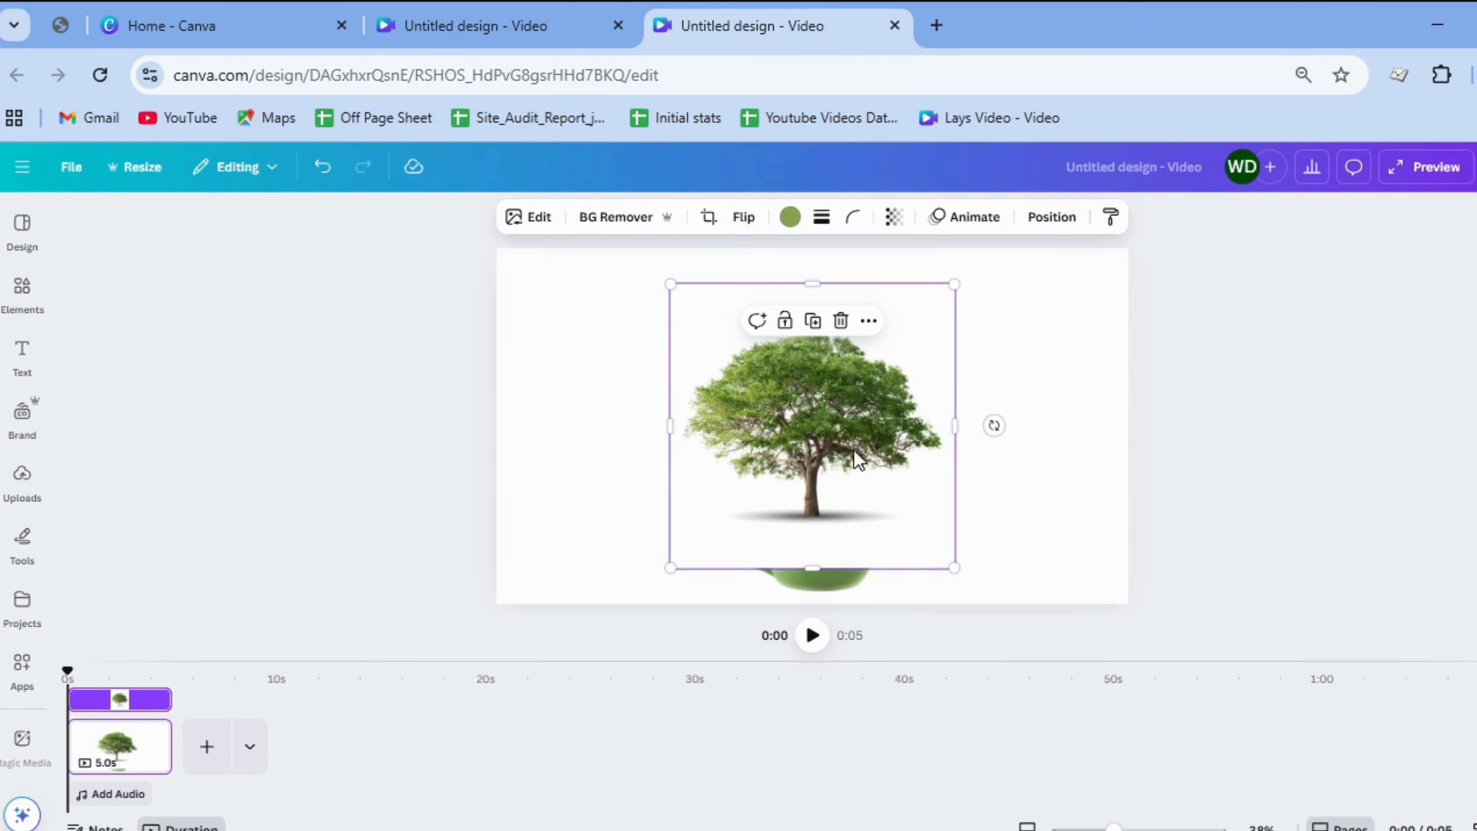
left_click(612, 230)
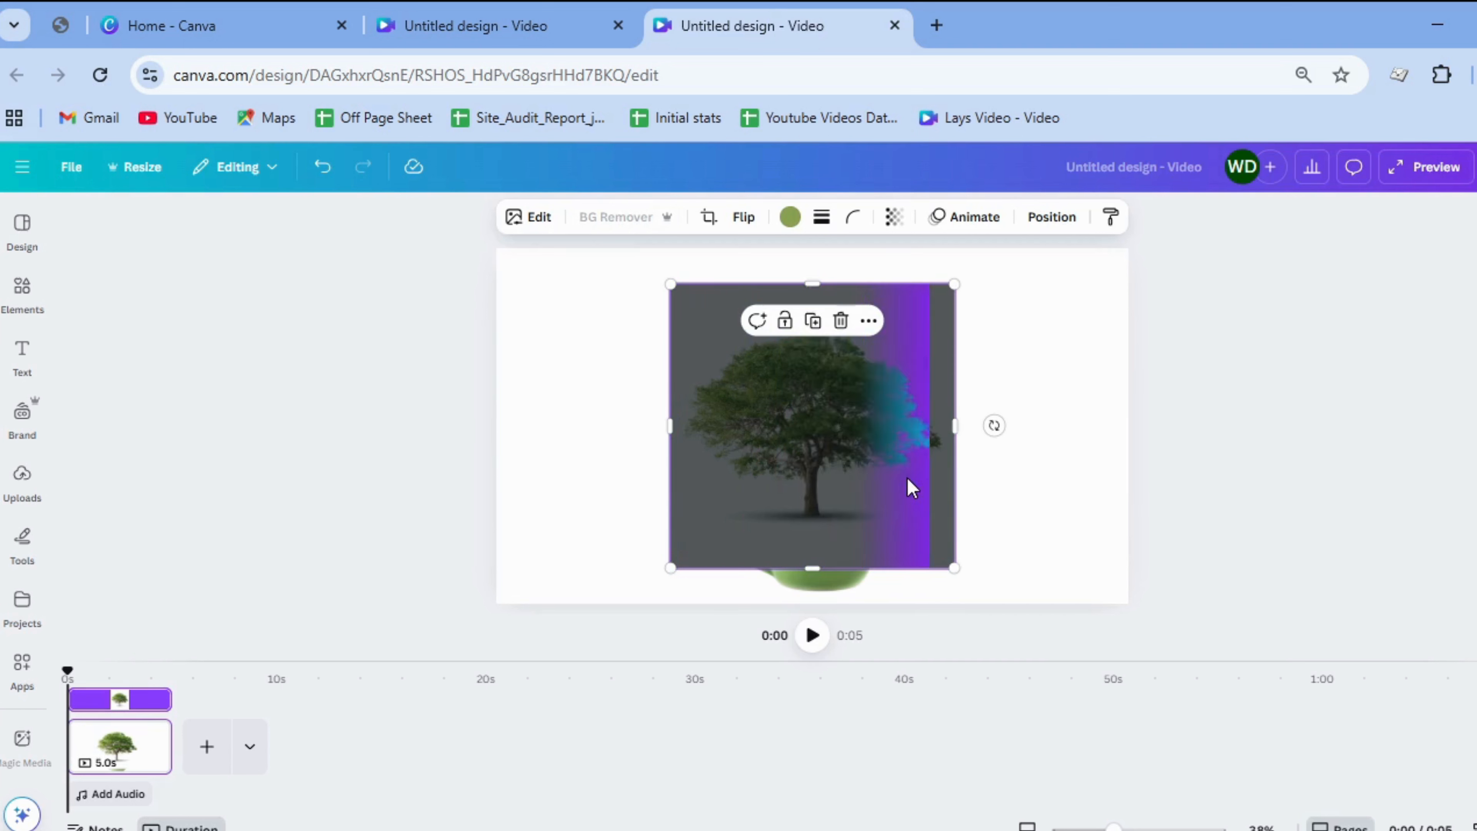
left_click_drag(880, 504, 891, 457)
left_click(1218, 498)
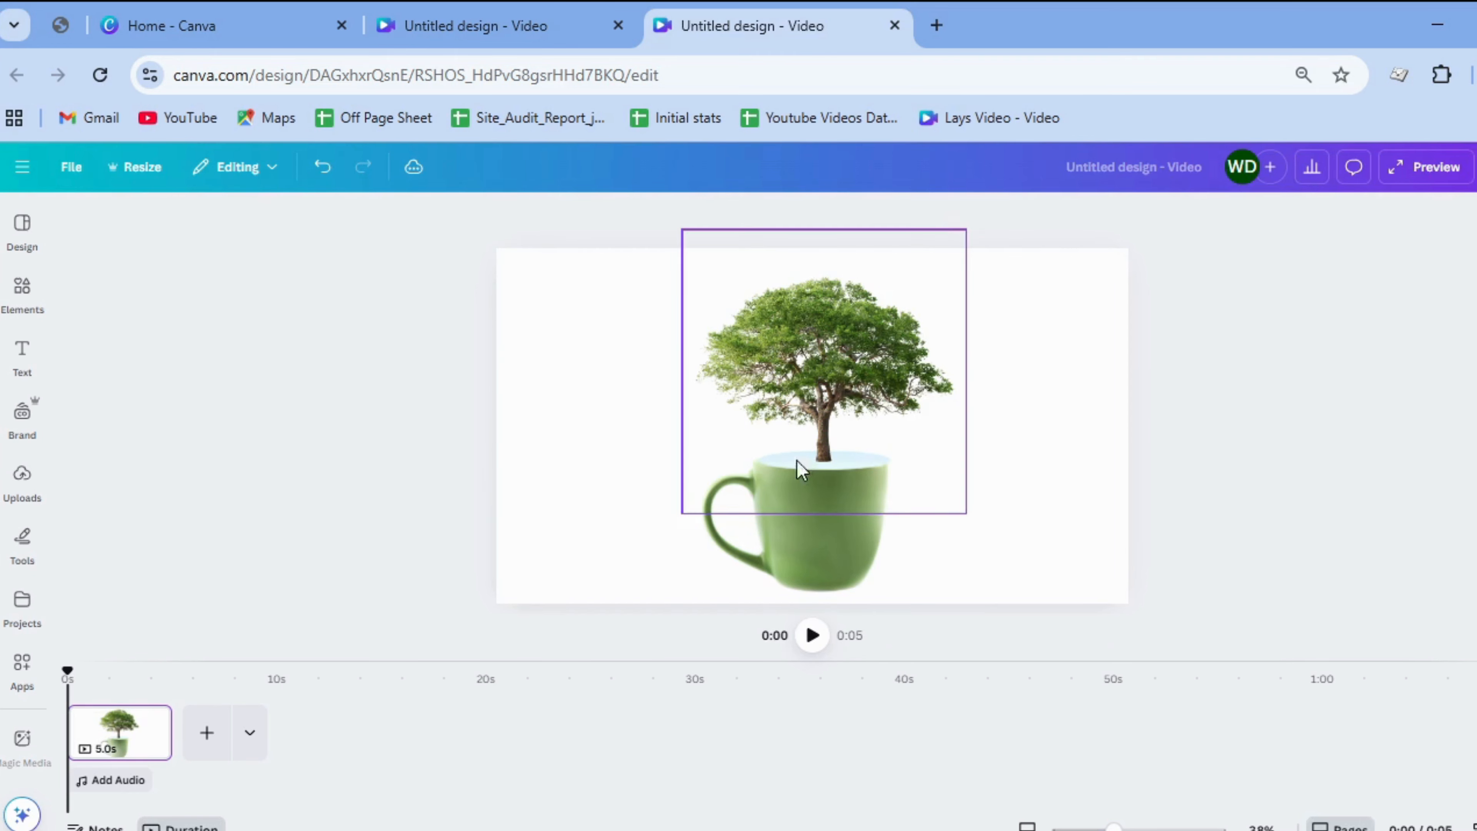
- Search the photos for SAND and fill the elliptical frame with the rippled sand photo, fitting it to the cup's rim
left_click(23, 291)
left_click(208, 226)
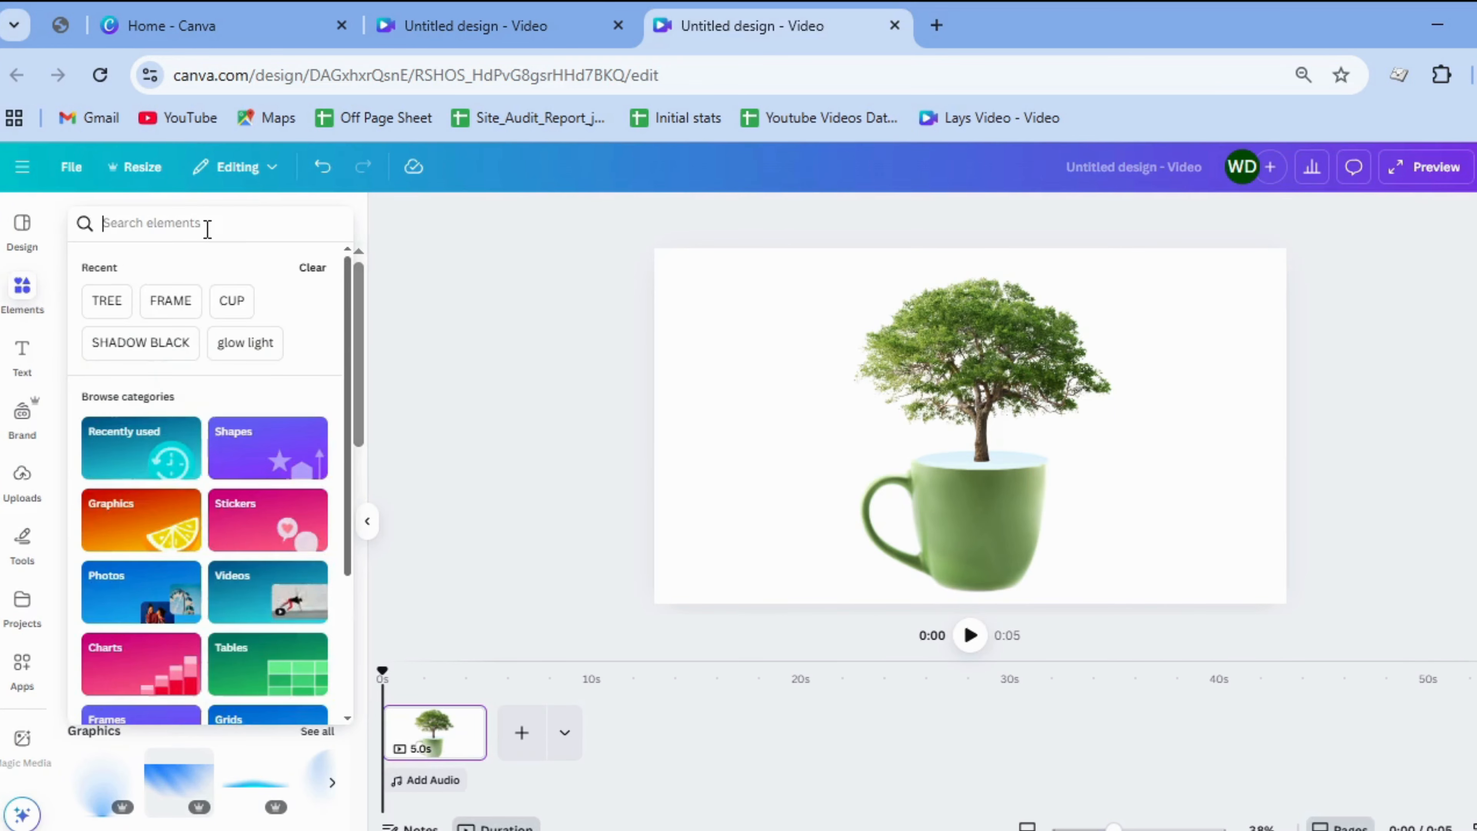
type("SAND")
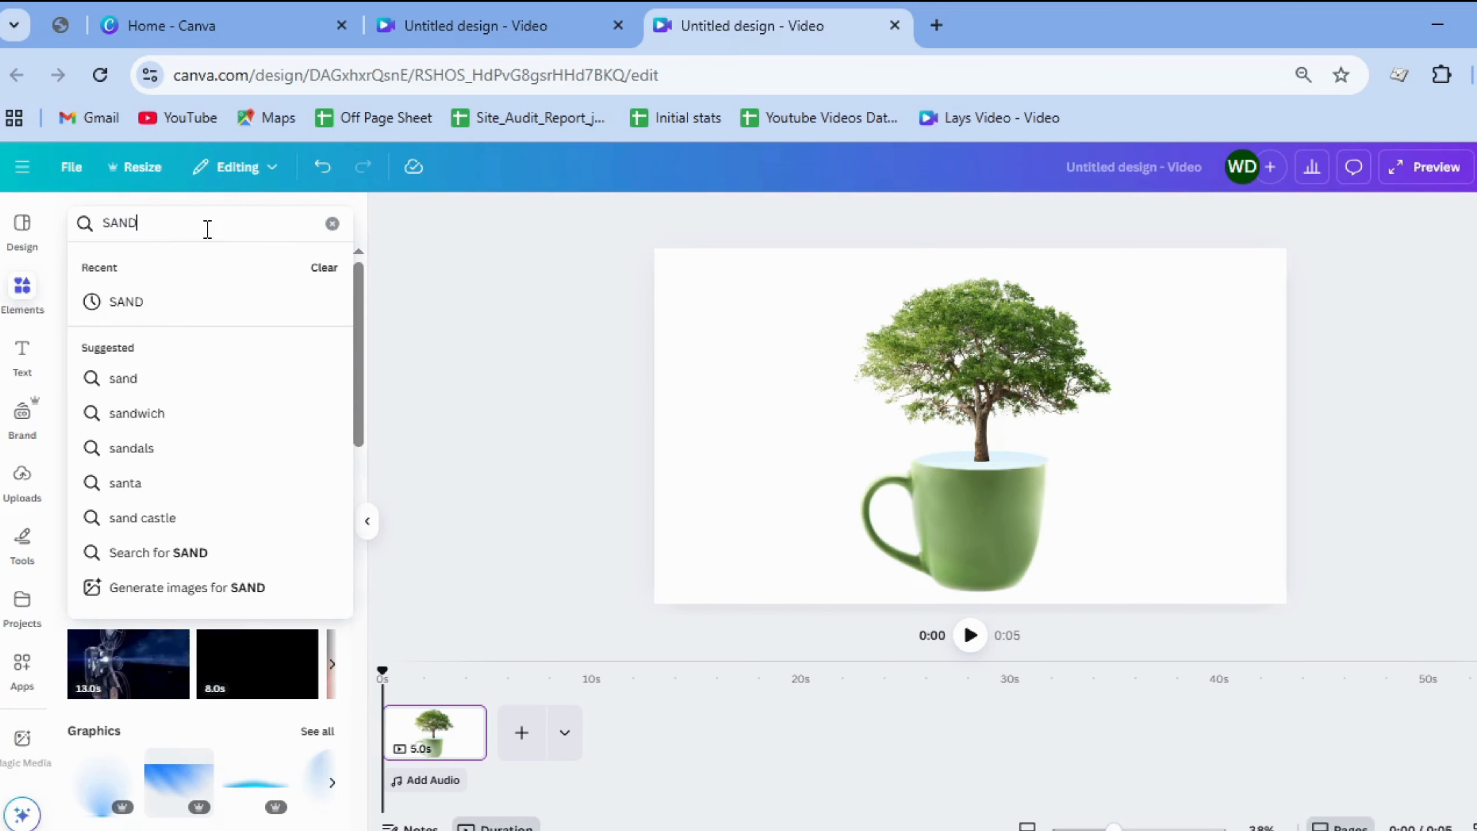
key("Return")
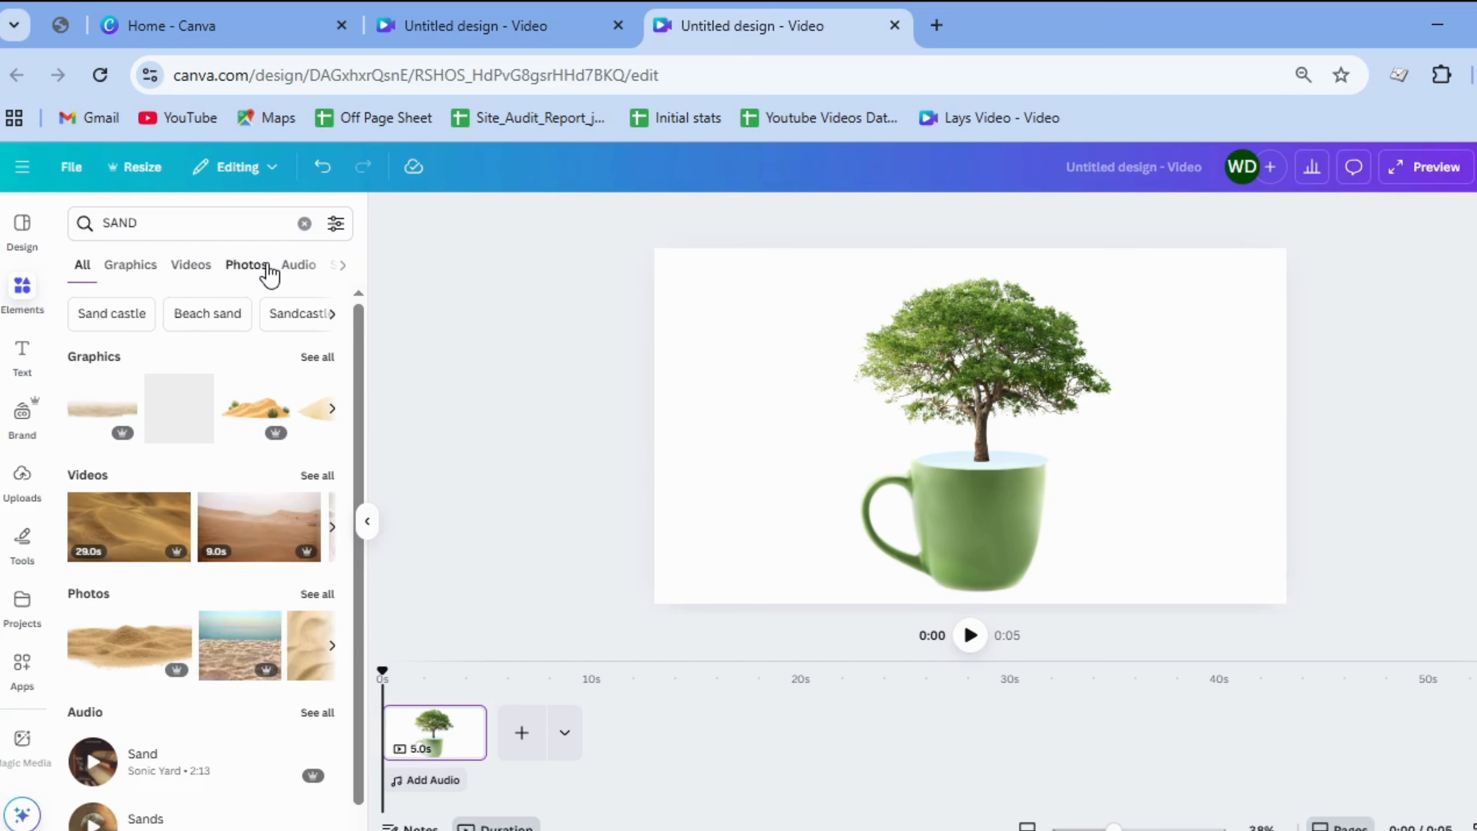
left_click(268, 272)
left_click(145, 478)
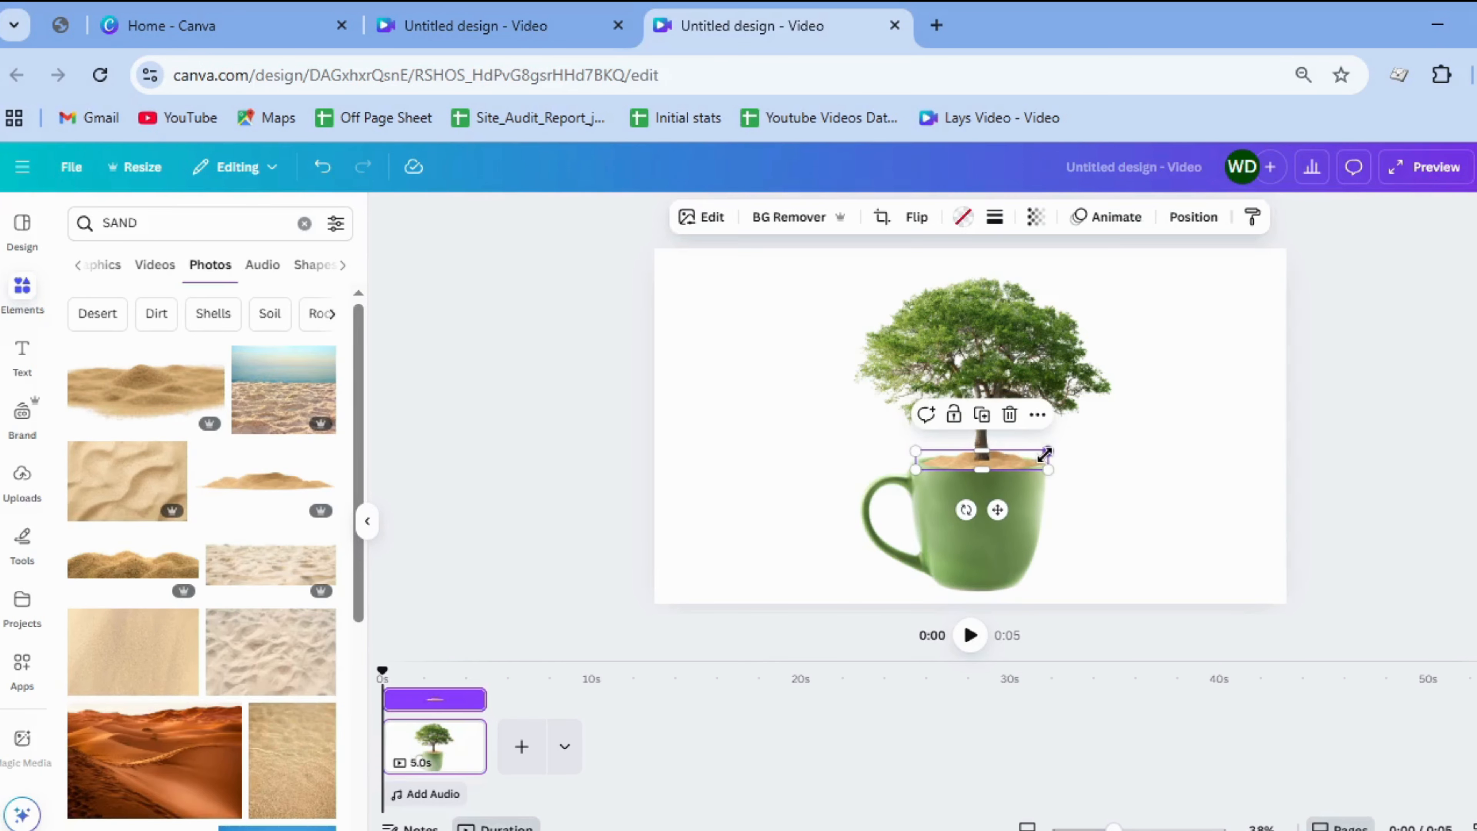
left_click_drag(1045, 453, 1042, 455)
left_click(1350, 483)
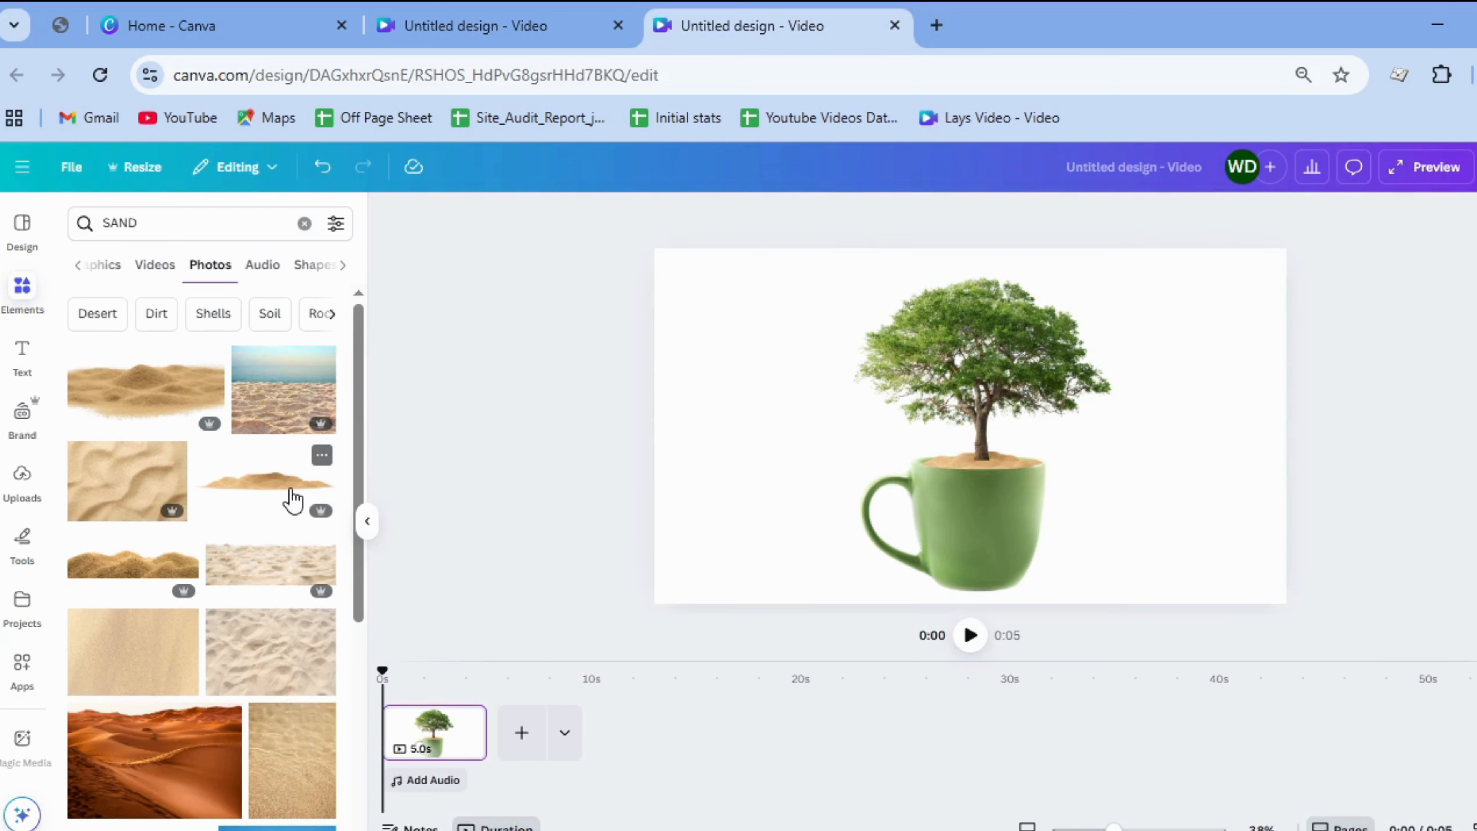
- Add the small sand mound photo, shrink it and place it at the base of the tree trunk
left_click_drag(292, 499, 813, 548)
left_click_drag(1203, 551, 744, 496)
left_click(687, 503)
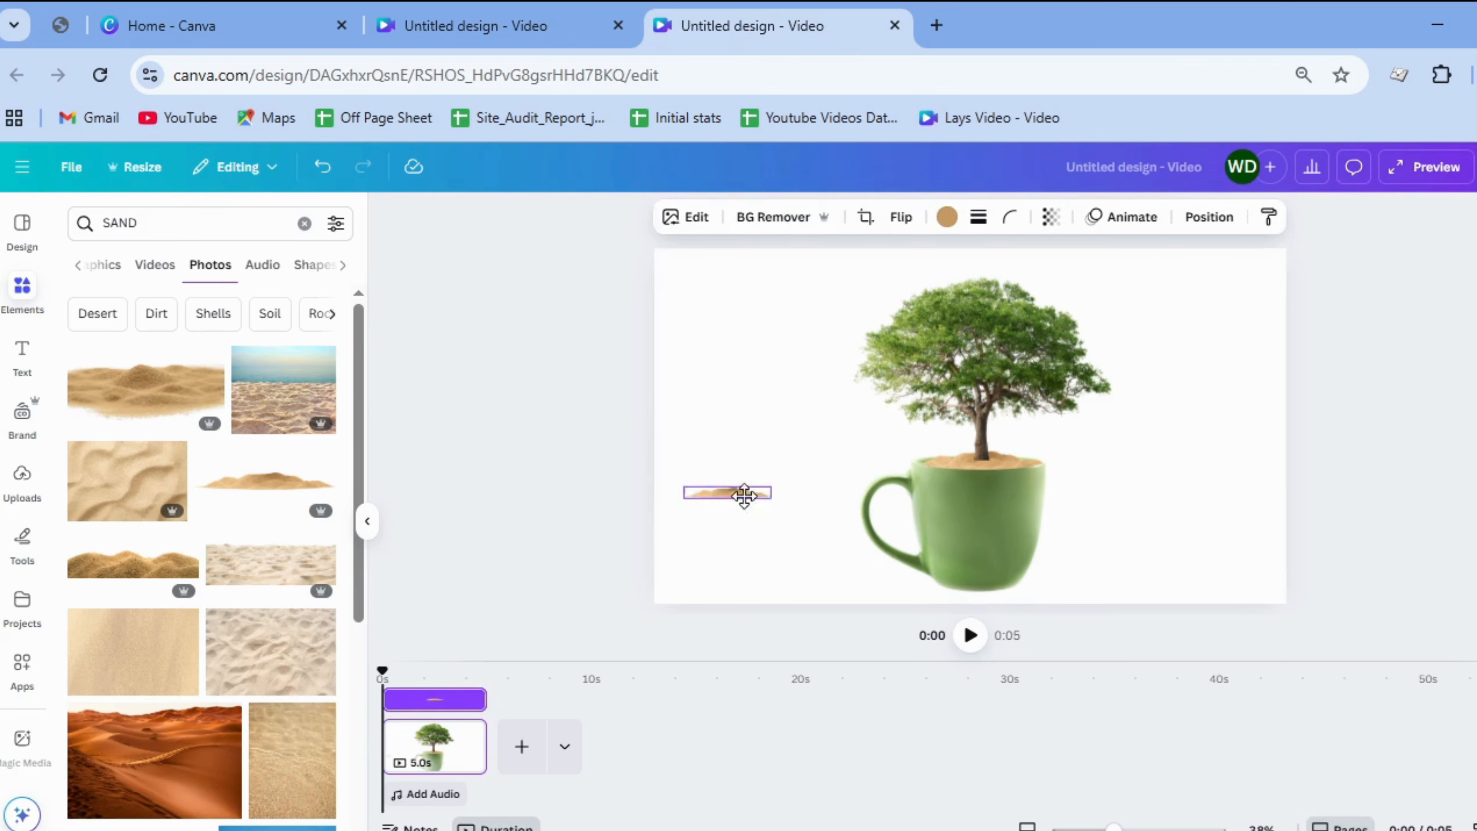
left_click_drag(952, 466, 977, 459)
left_click(1381, 478)
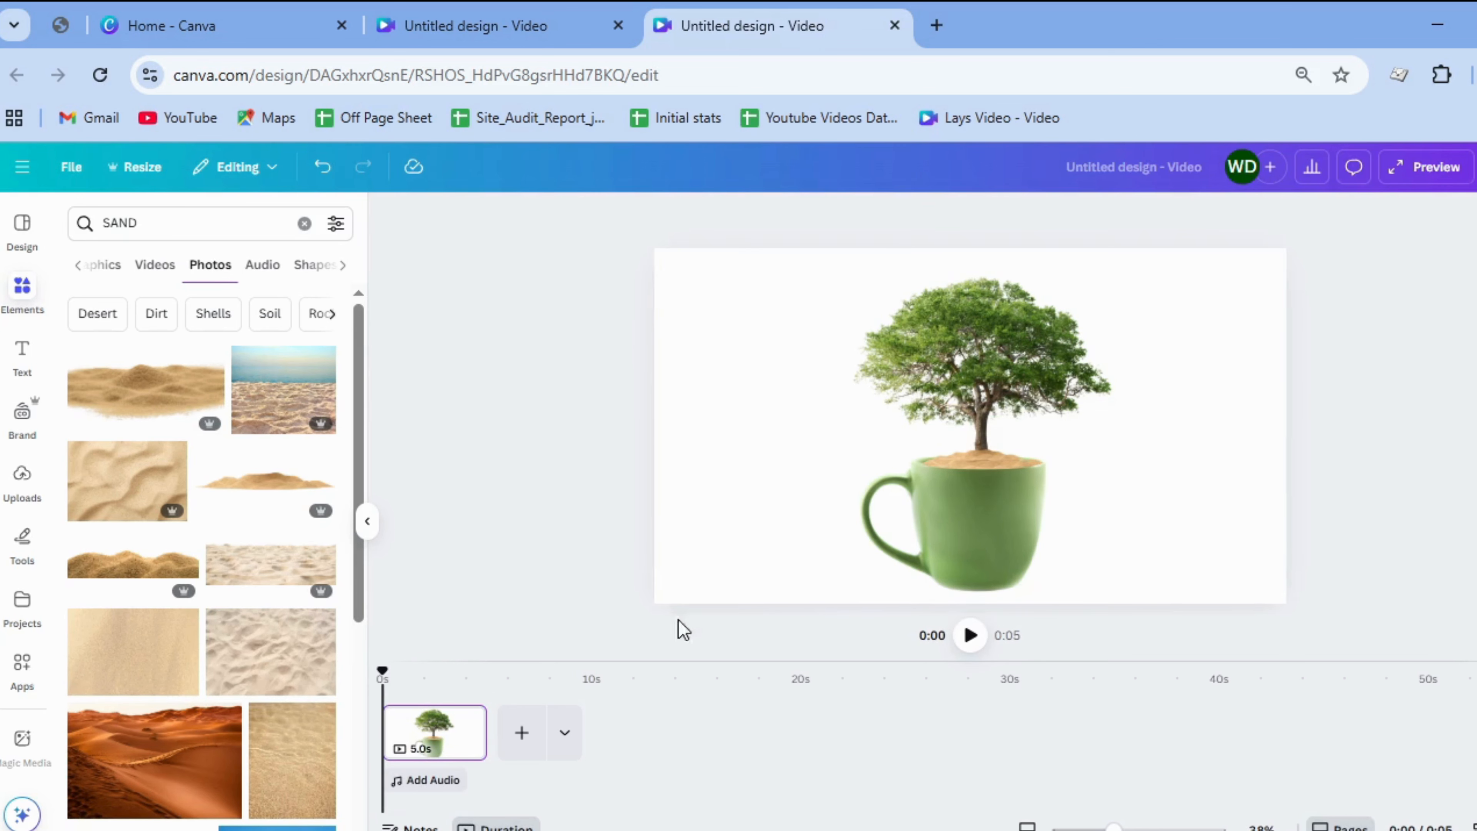
- Set the page background to the first green photo colour taken from the cup
left_click(367, 520)
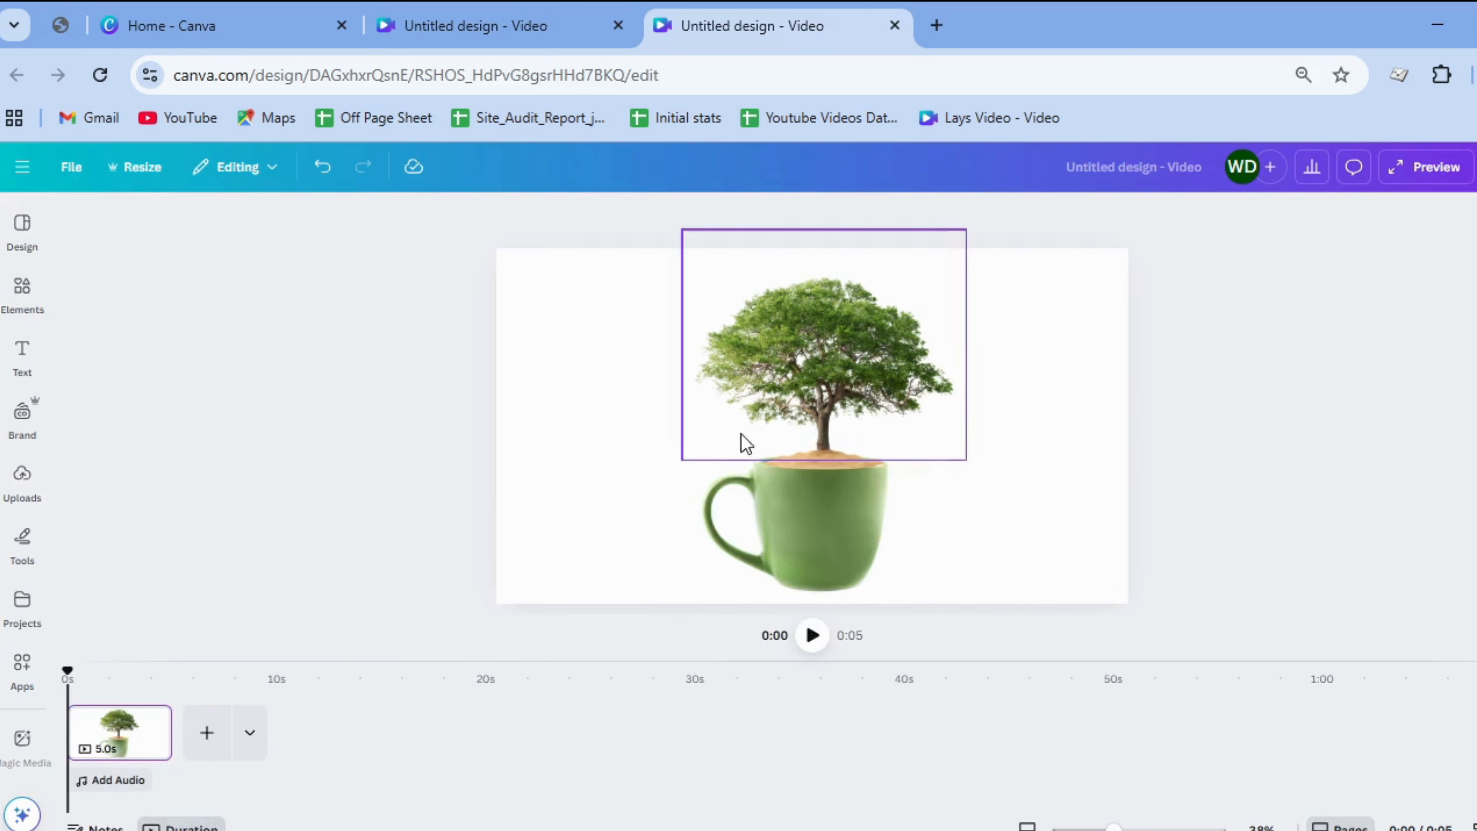
left_click(635, 426)
left_click(708, 217)
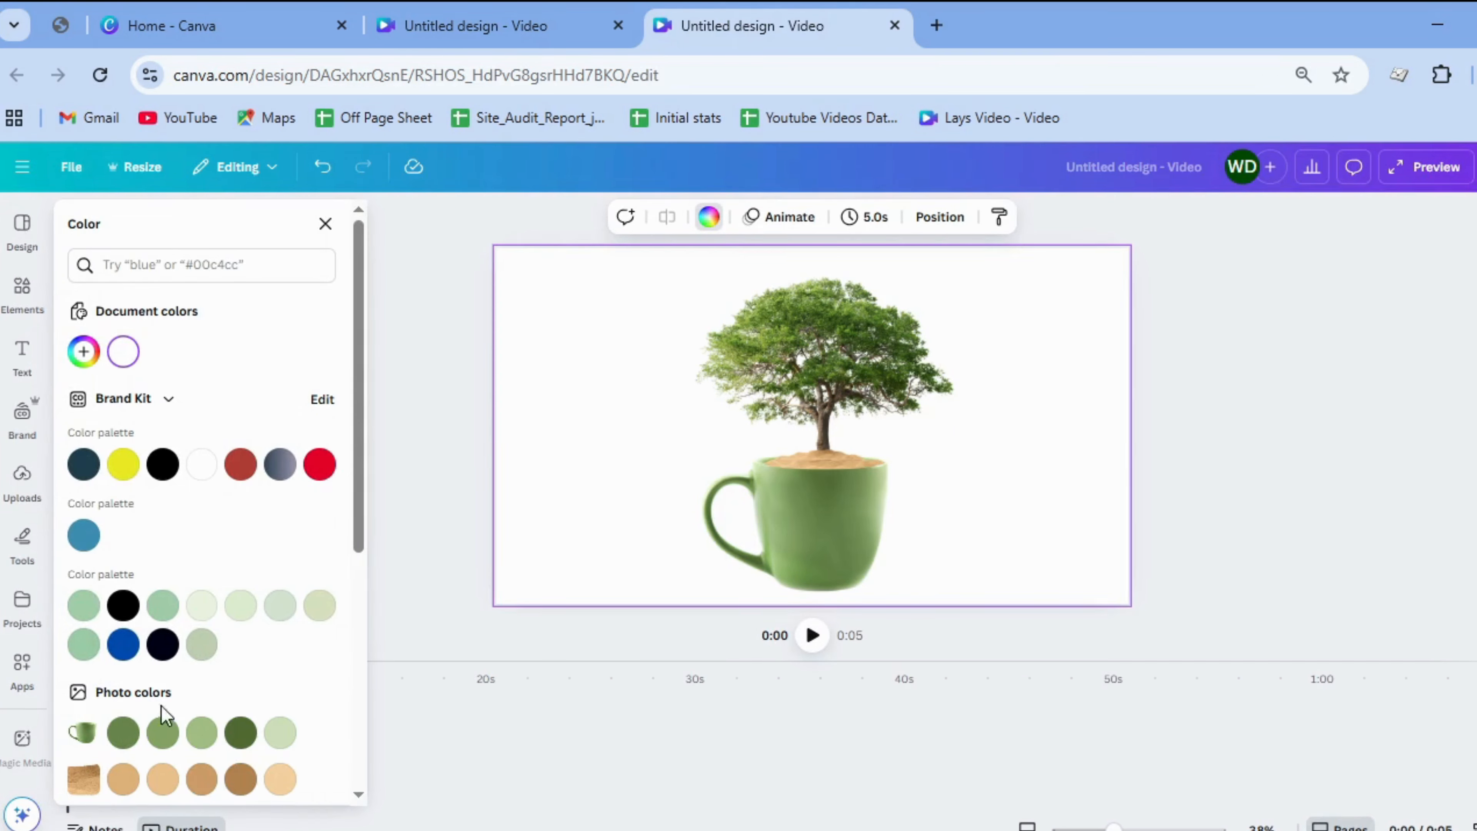
left_click(123, 732)
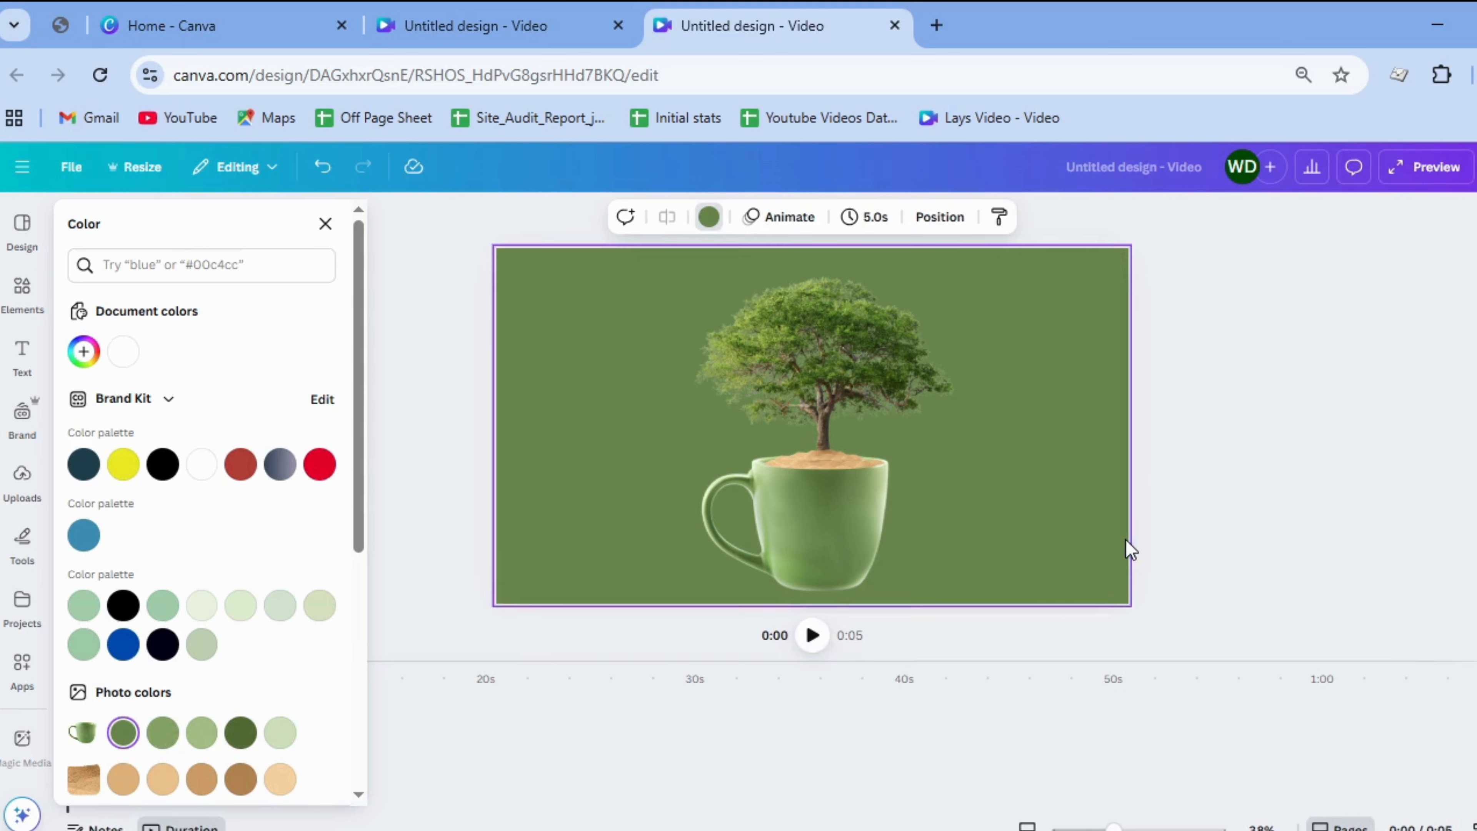
left_click(1436, 422)
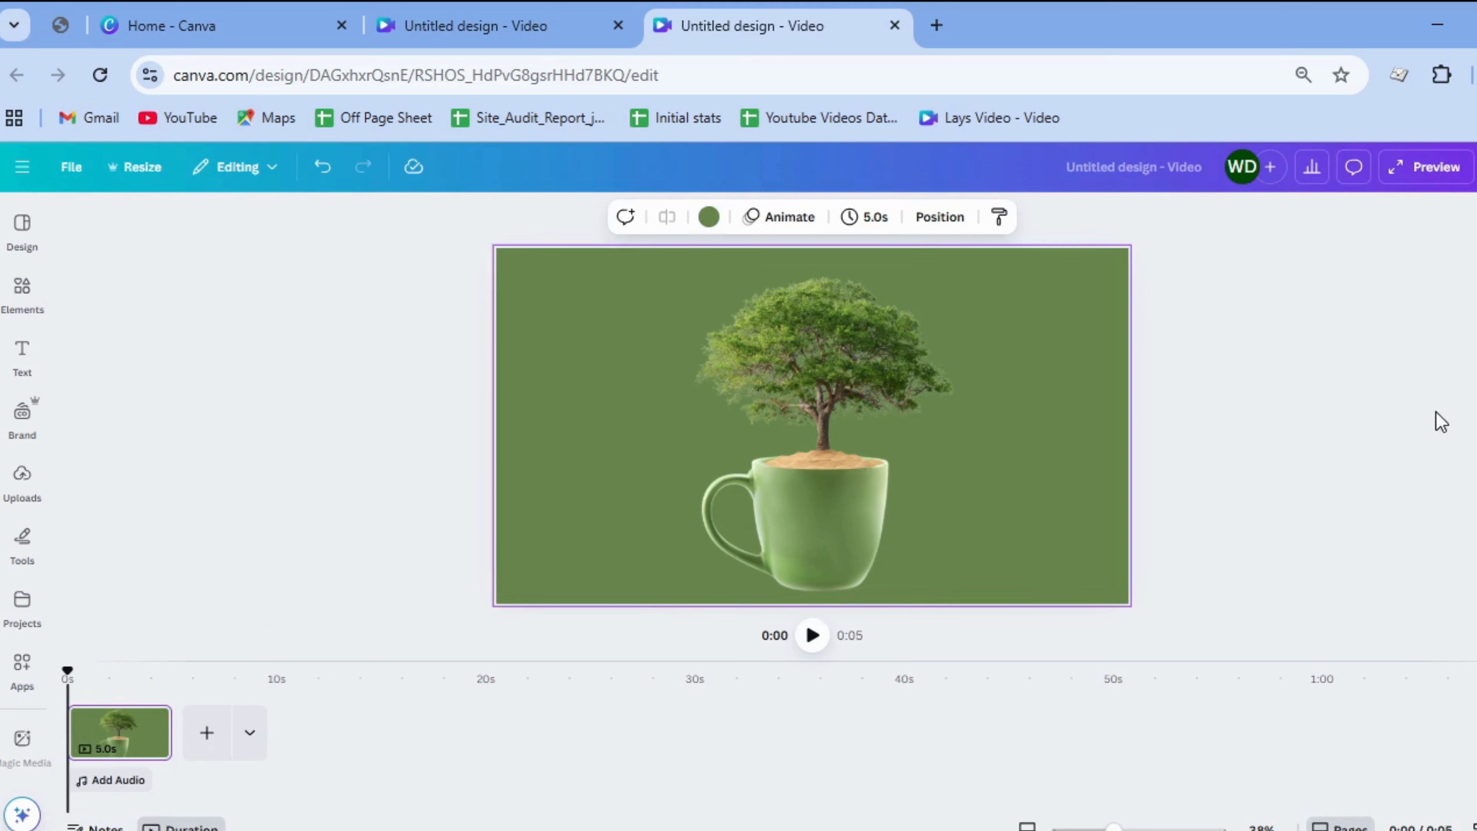
- Select the tree, sand and cup together and nudge them slightly upward on the page
left_click_drag(634, 335, 866, 506)
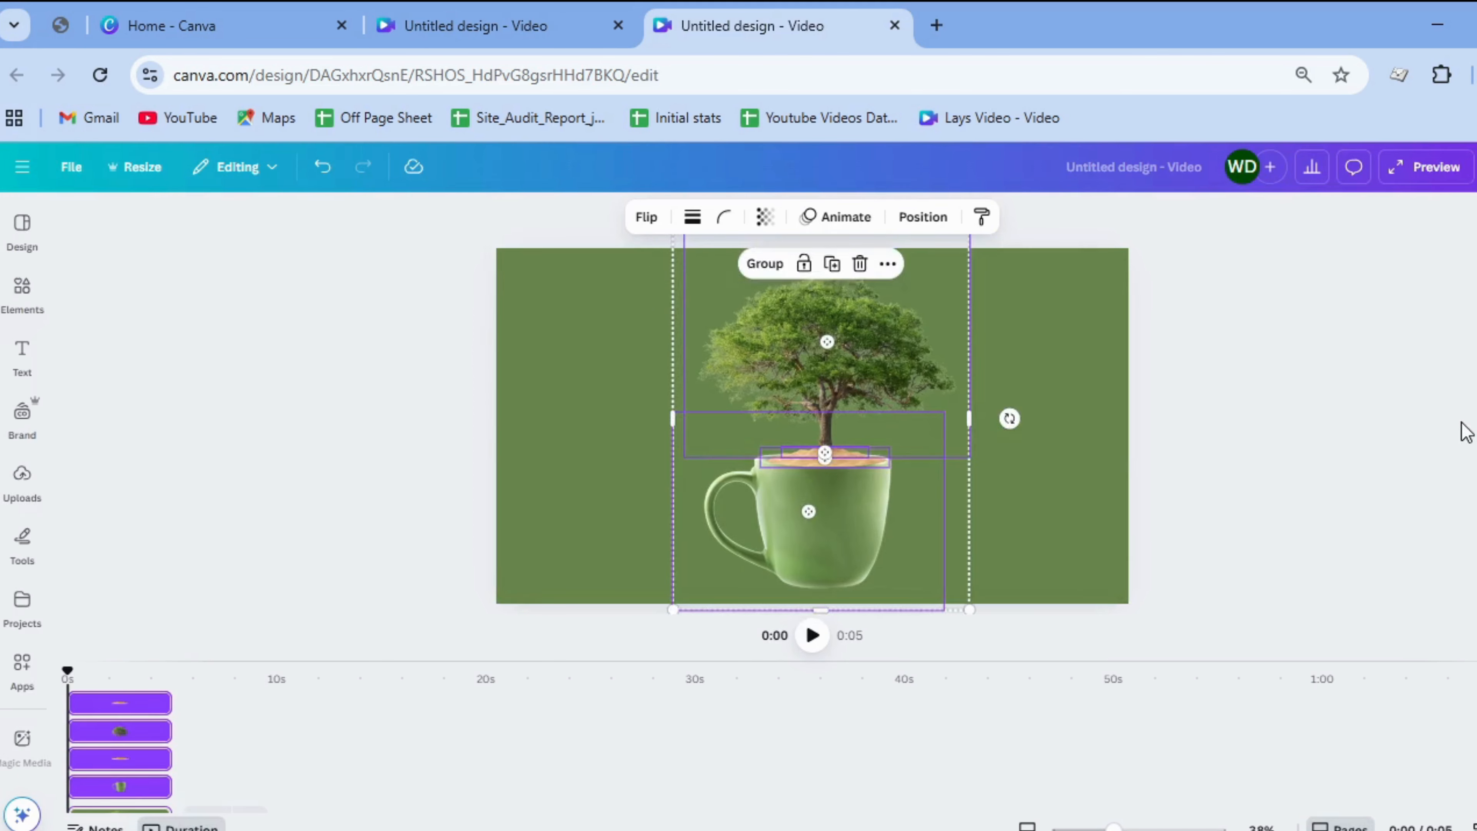
left_click(1378, 486)
left_click(839, 549)
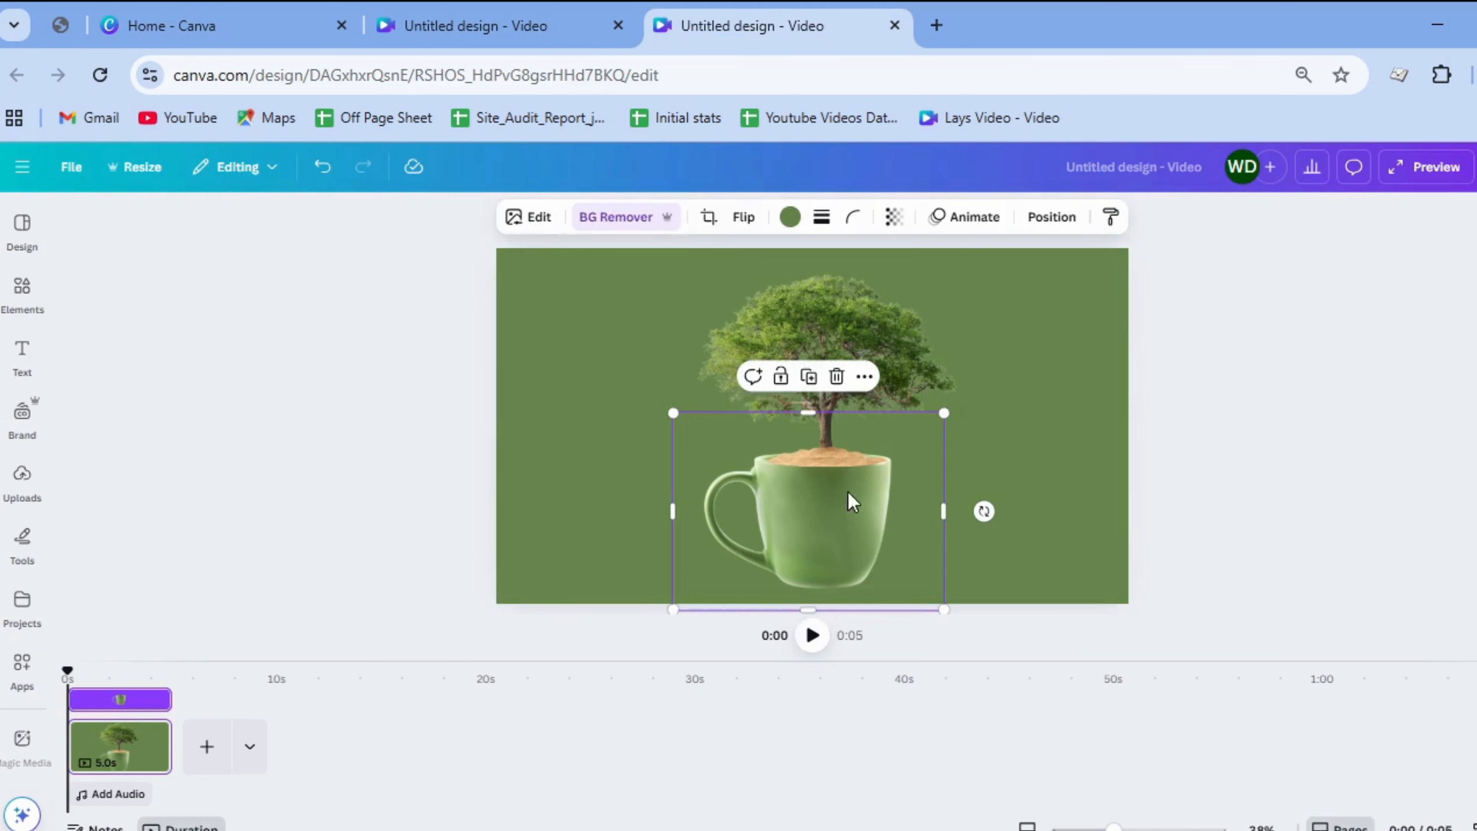
- Search the graphics for SHADOW BLACK and add the soft, thin elliptical shadow to the page
left_click(22, 355)
left_click(22, 291)
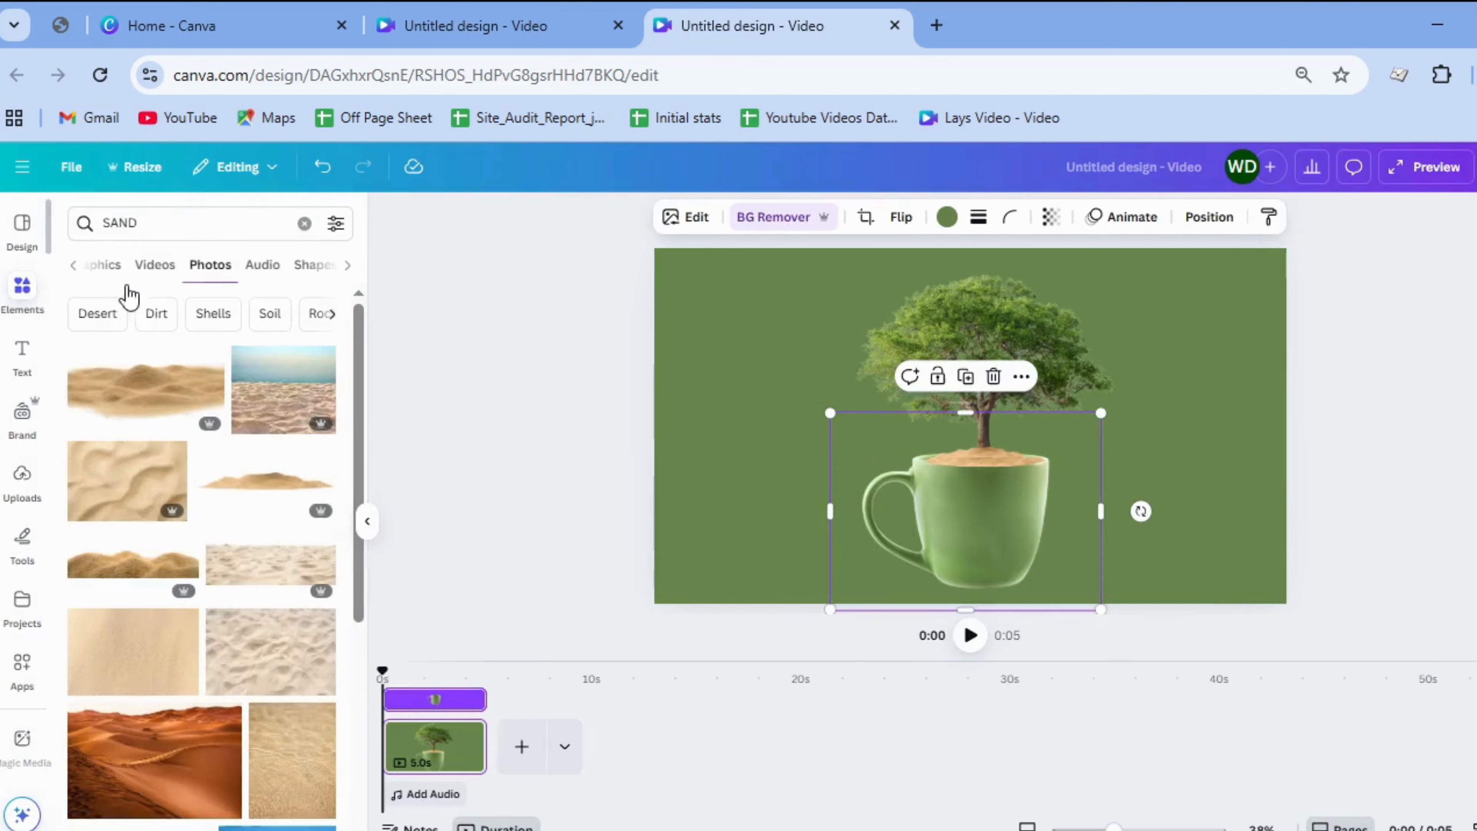
left_click(178, 228)
type("SHADOW BLAC")
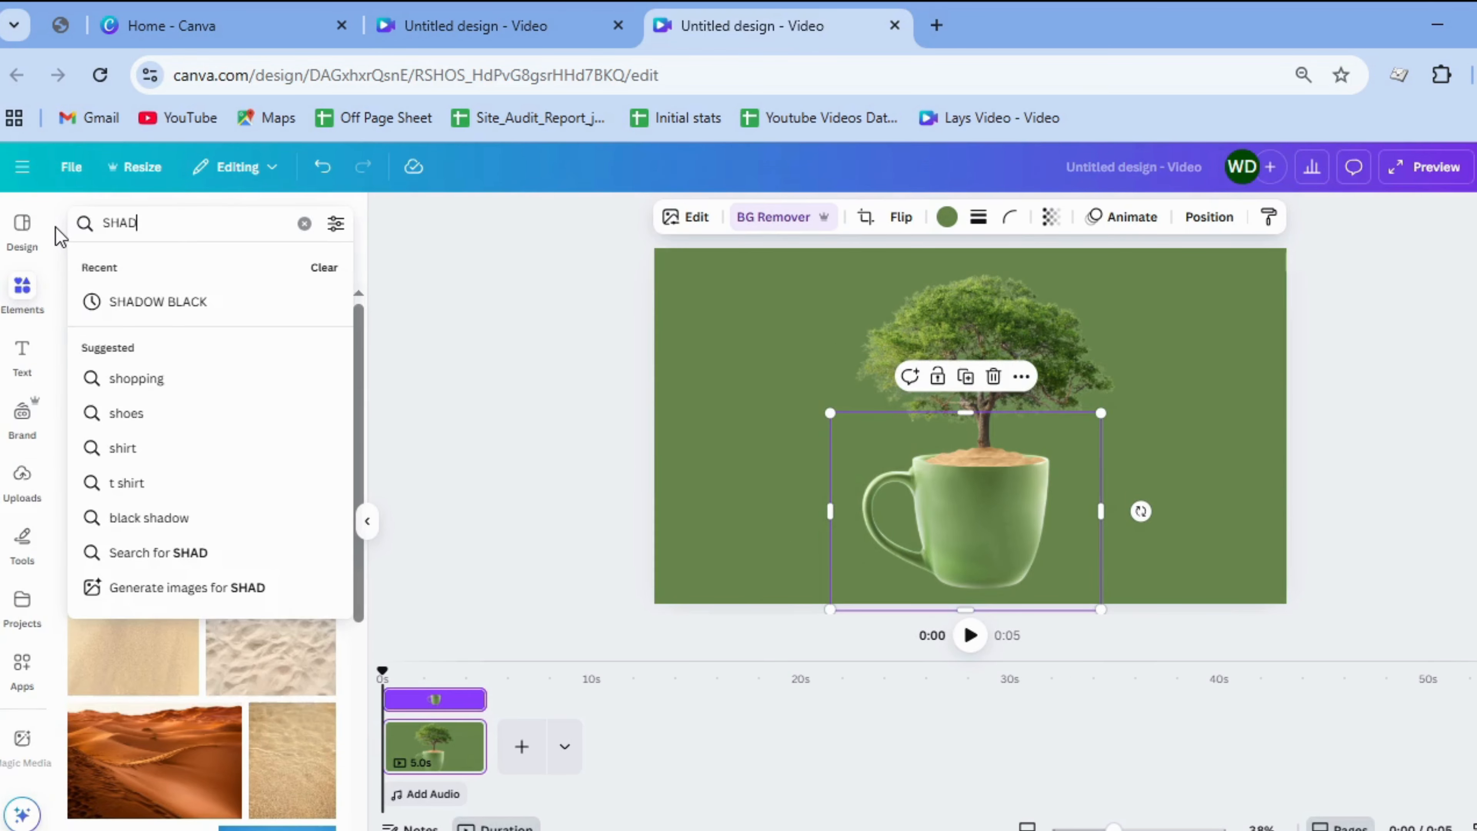
type("K")
key("Return")
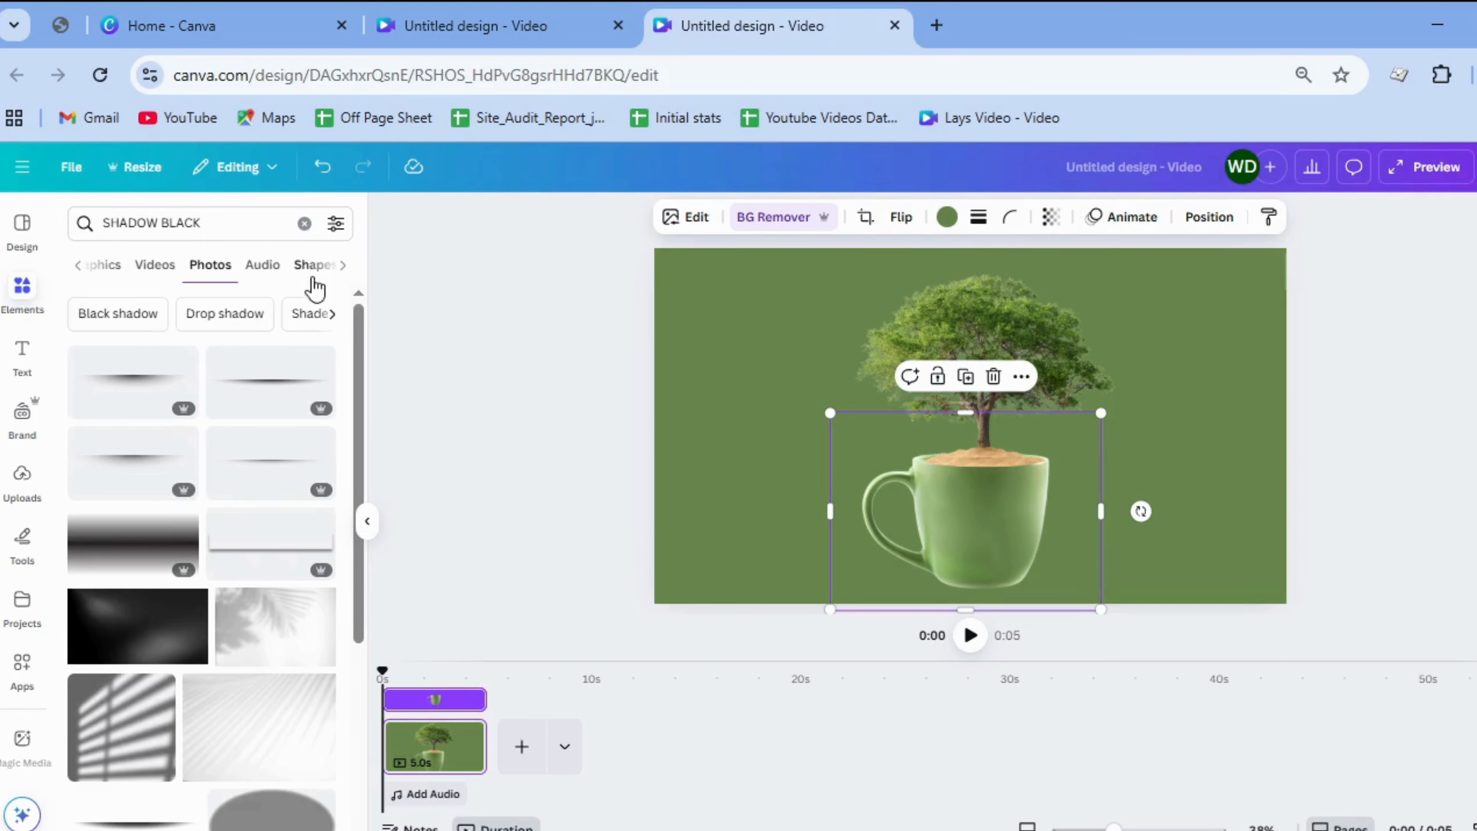
left_click(112, 271)
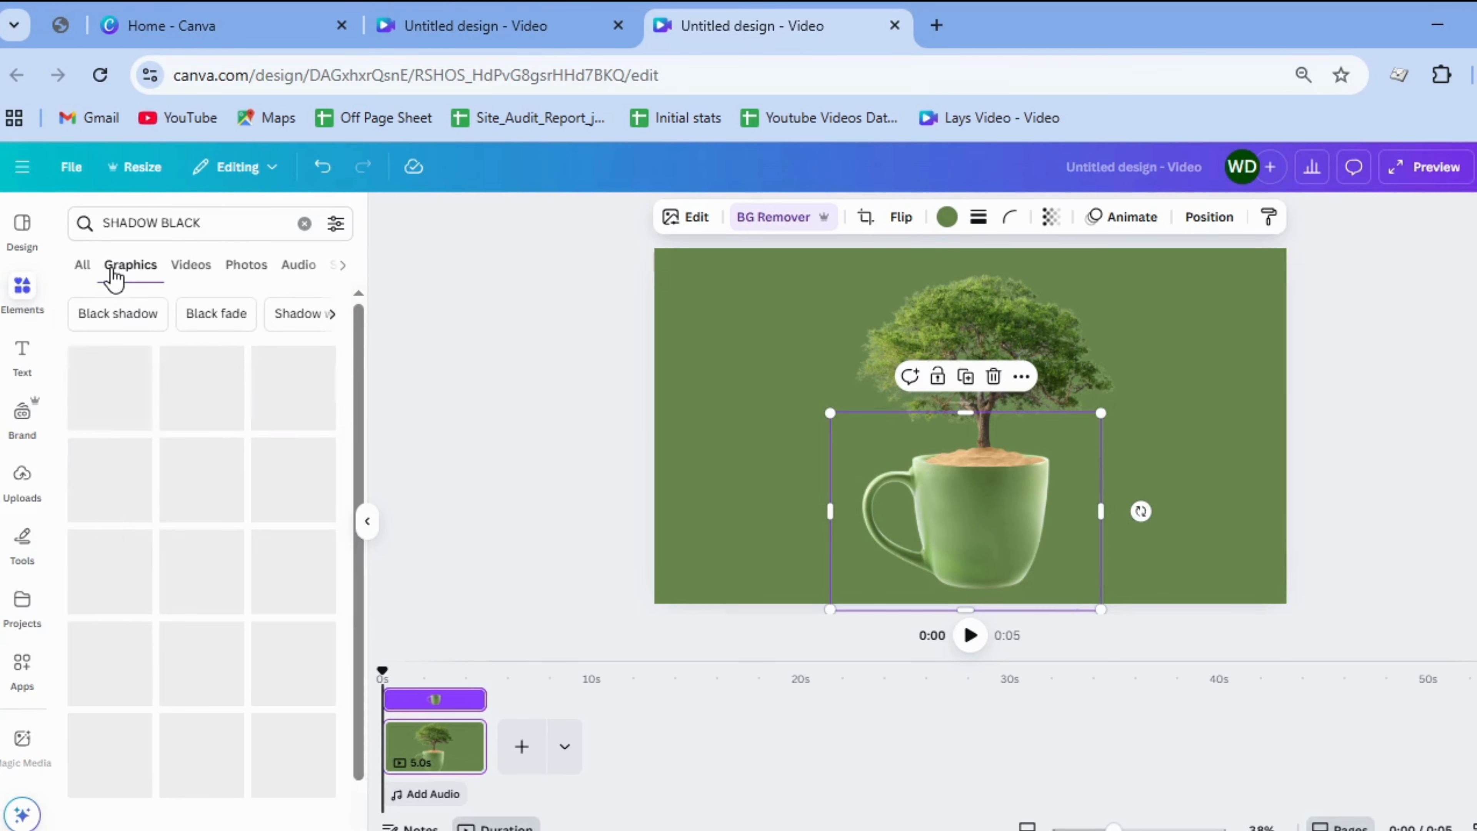
left_click(287, 399)
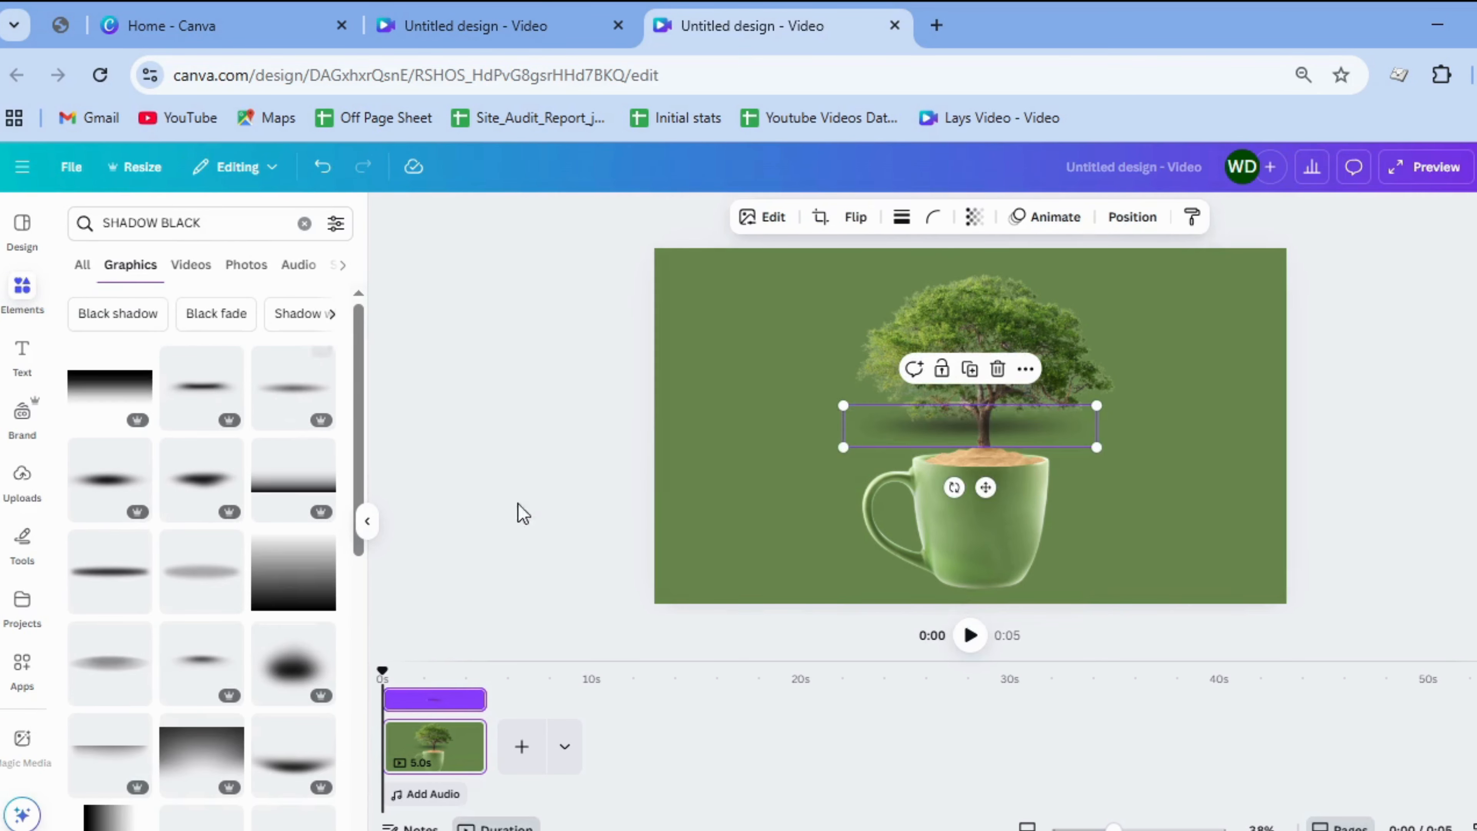
- Shrink the shadow graphic and place it directly beneath the cup's base
left_click_drag(1099, 404, 965, 590)
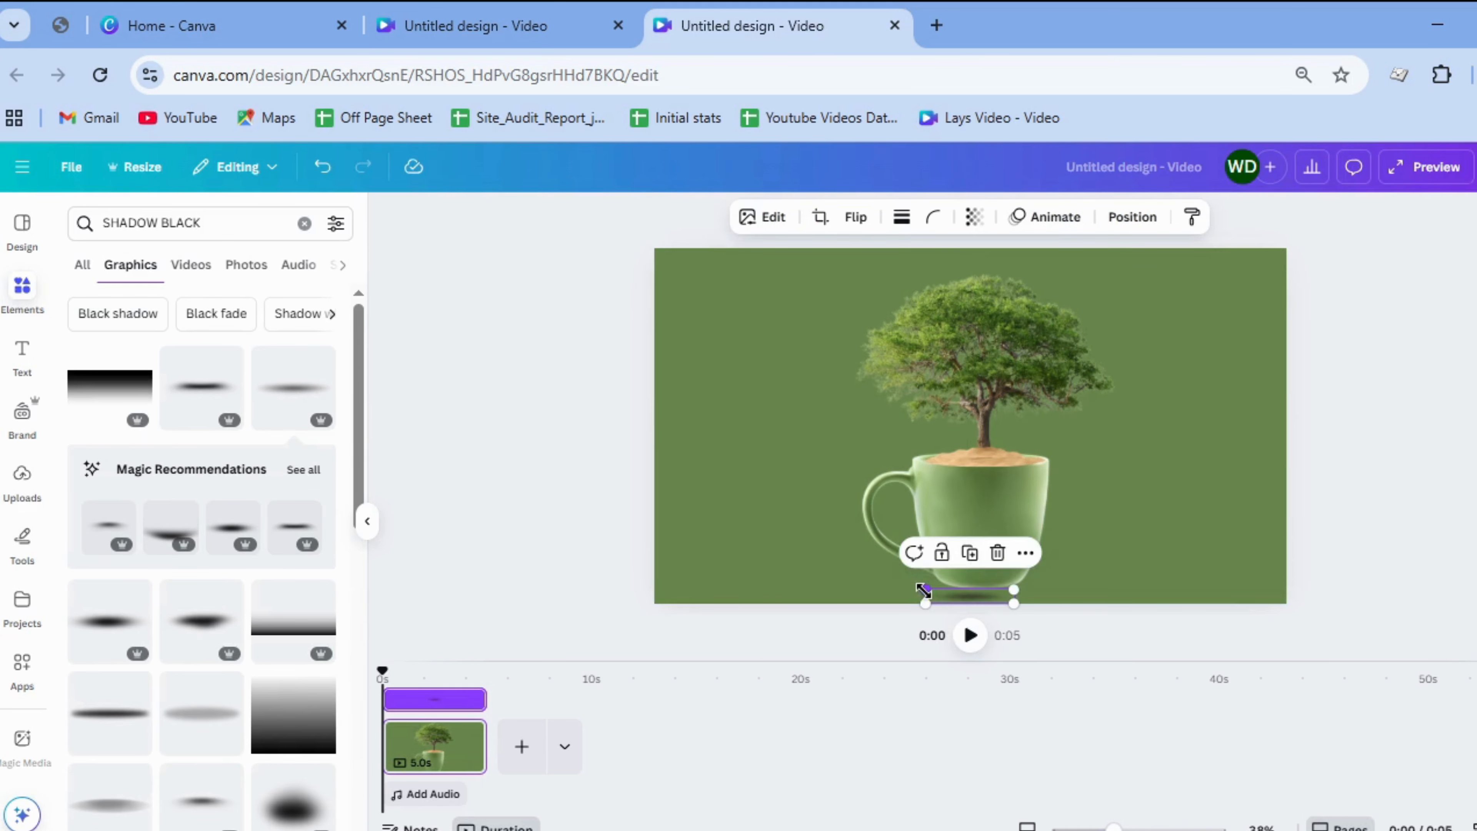
left_click(1200, 550)
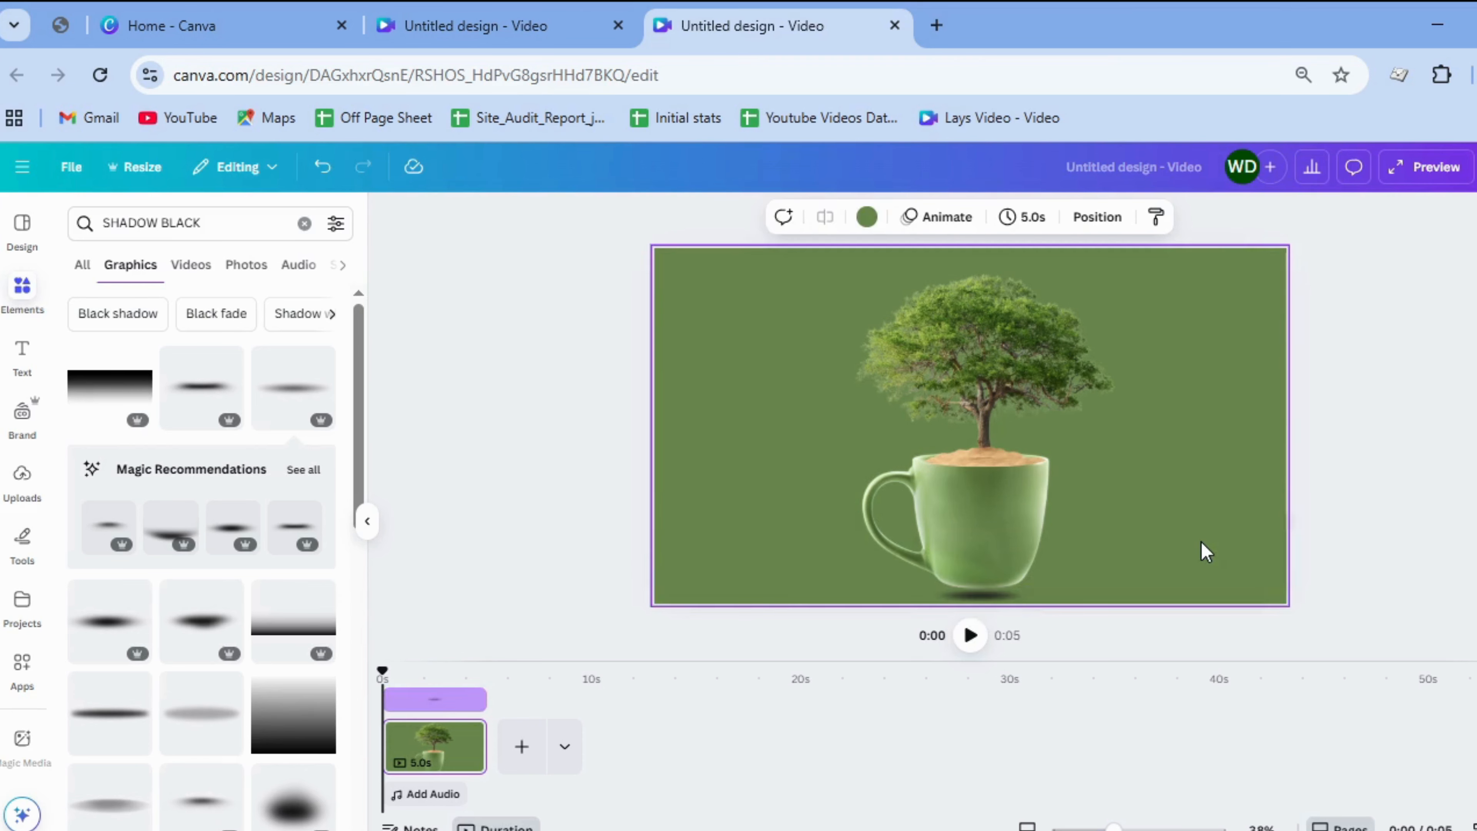
left_click(1454, 505)
- Enlarge the tree slightly while keeping its trunk rooted in the sand of the cup
left_click(992, 365)
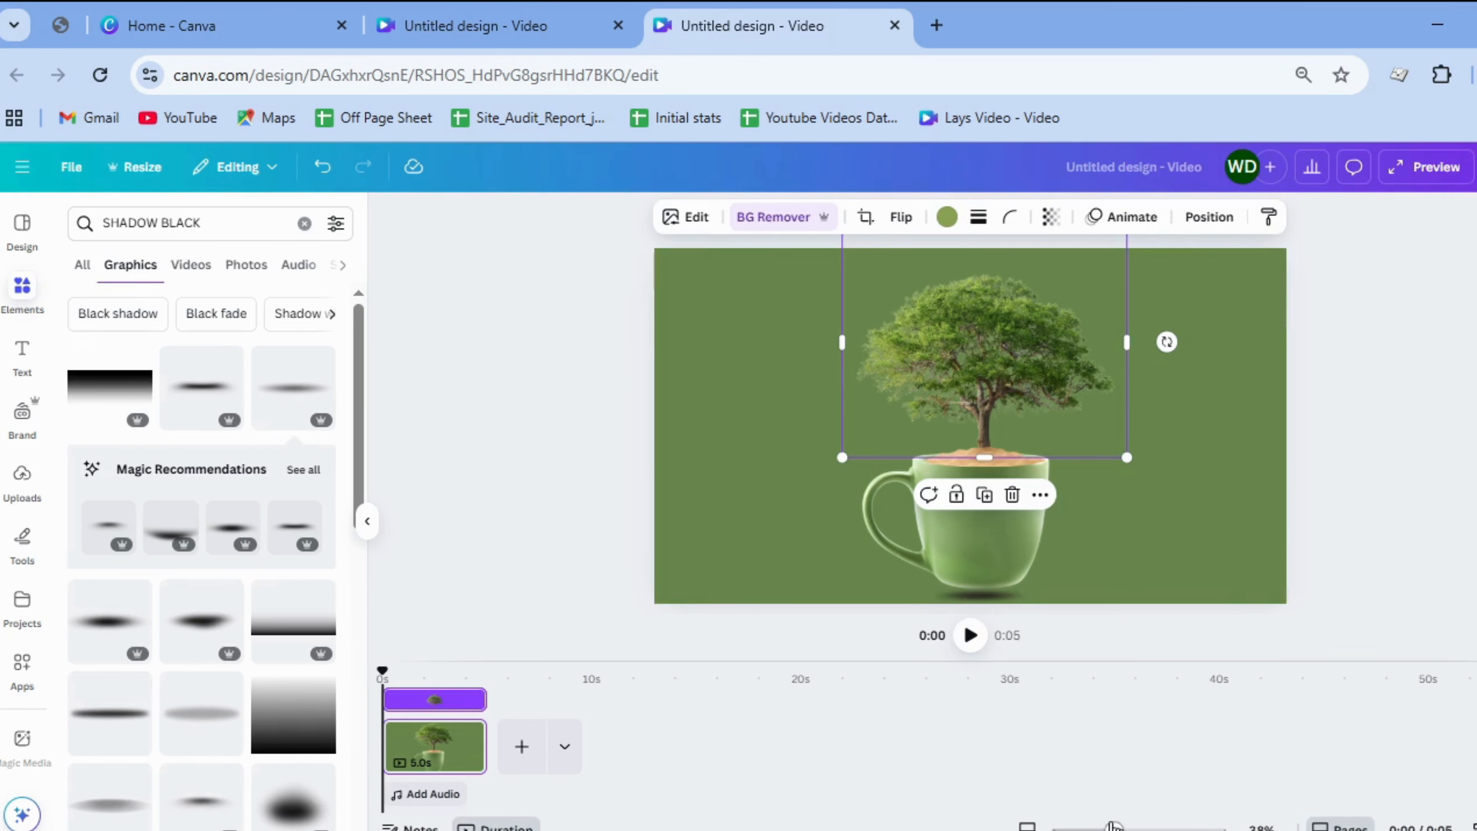
left_click_drag(1112, 826, 1096, 826)
left_click_drag(886, 298, 867, 294)
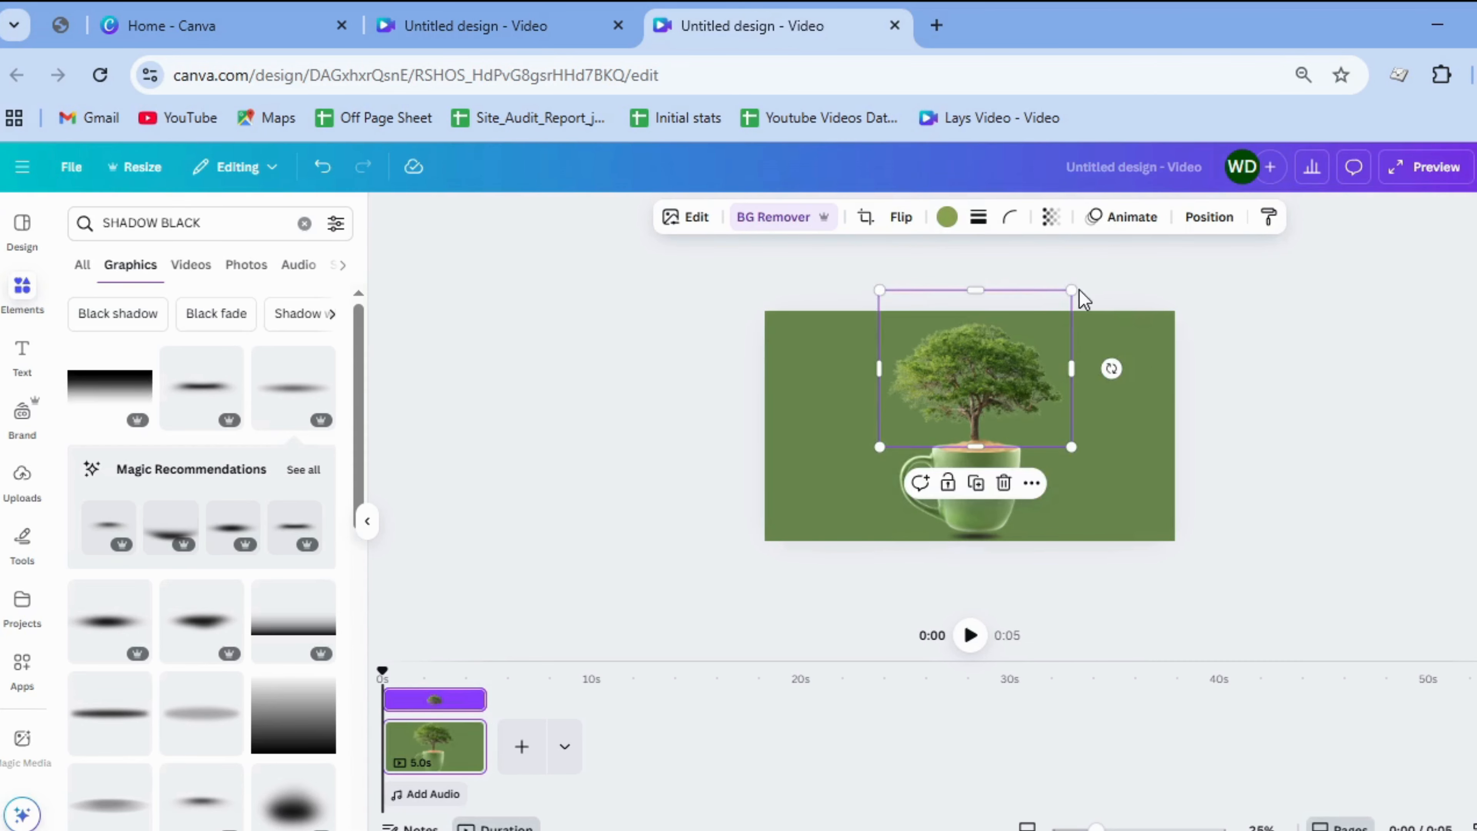
left_click_drag(1071, 289, 1074, 287)
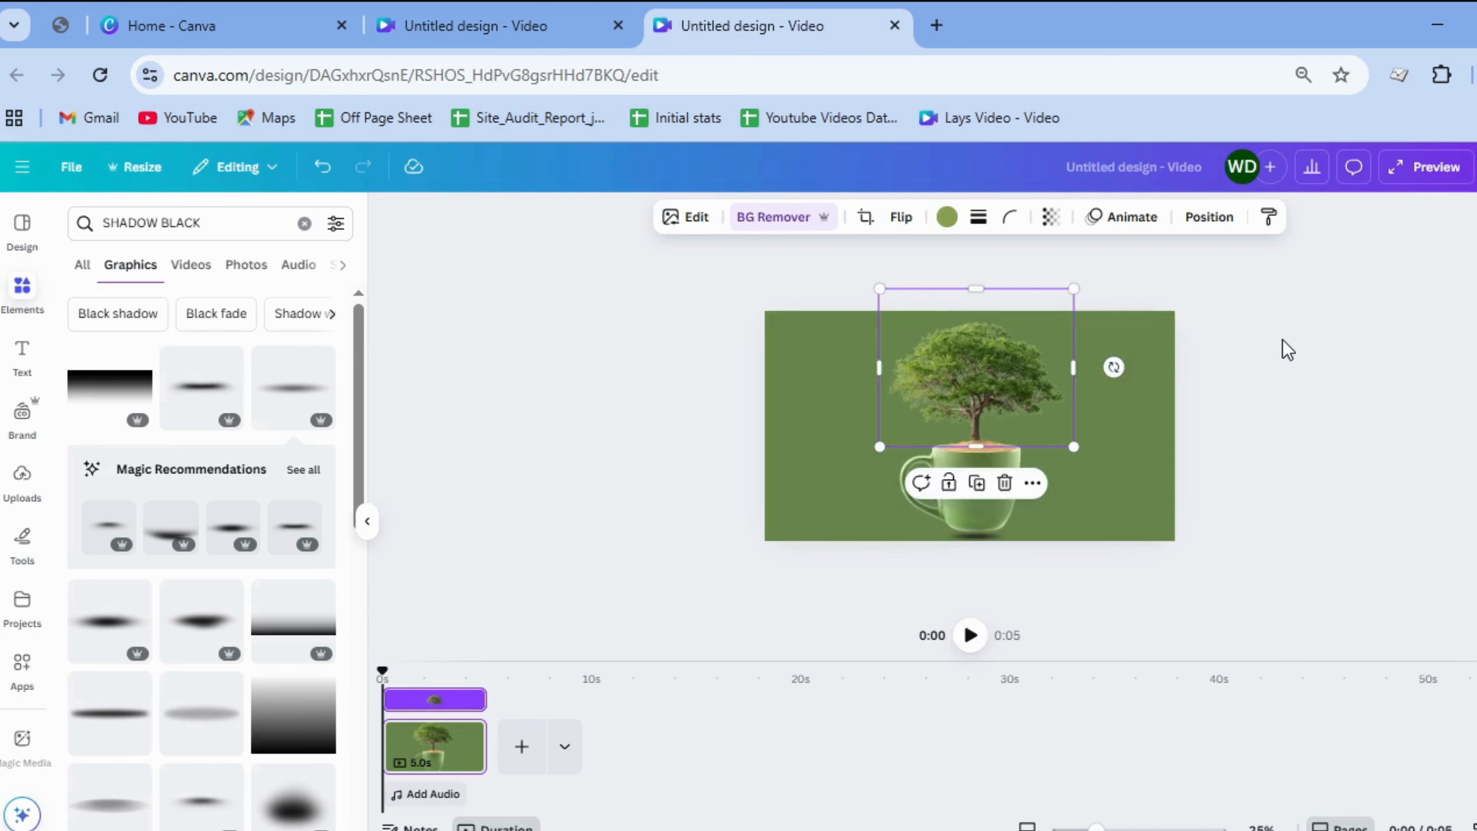
left_click(1283, 346)
left_click_drag(1098, 825, 1110, 823)
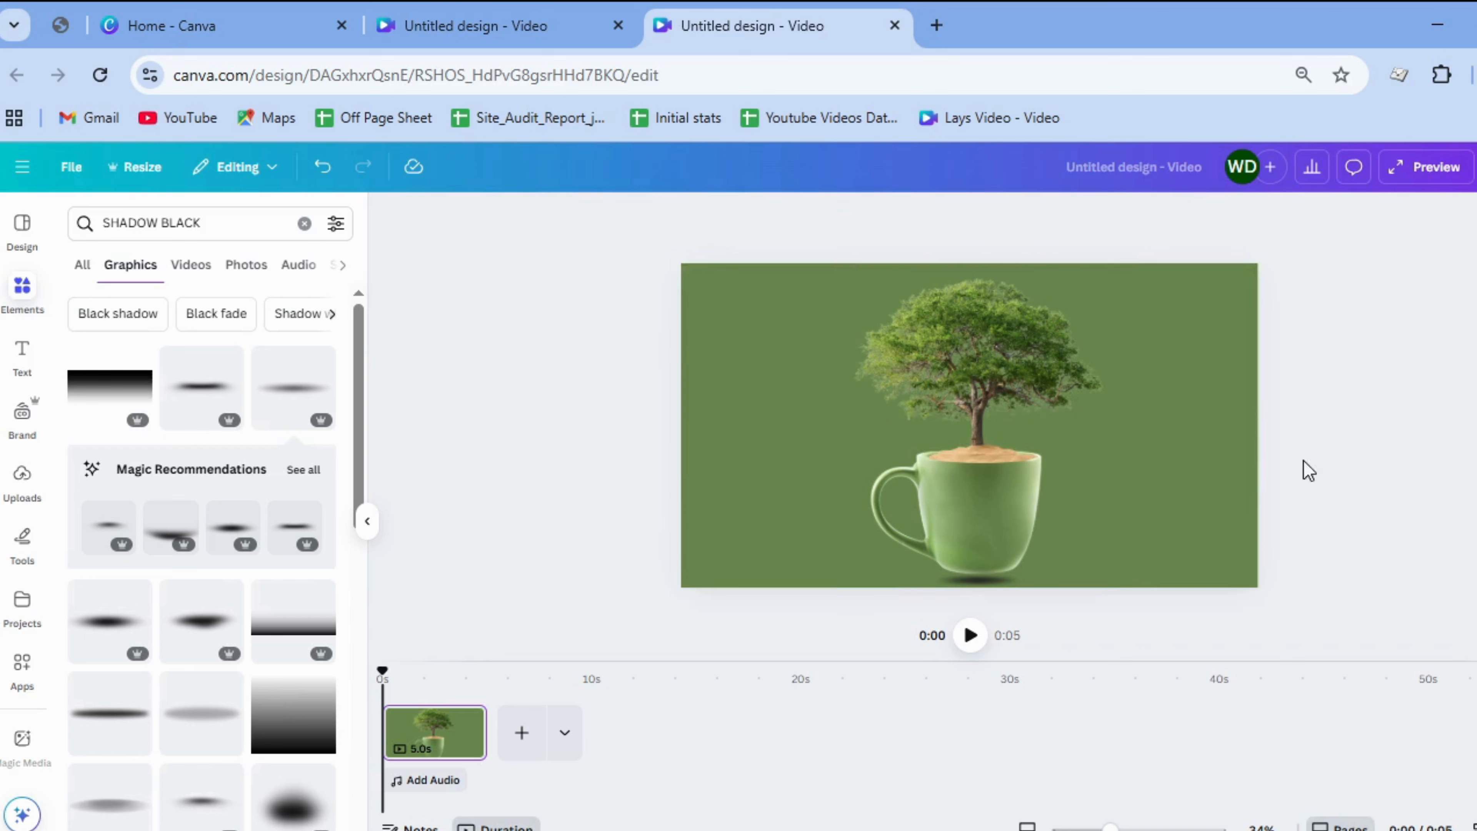
- Search the graphics for LIGHT and add the soft round white glow to the page
left_click(238, 223)
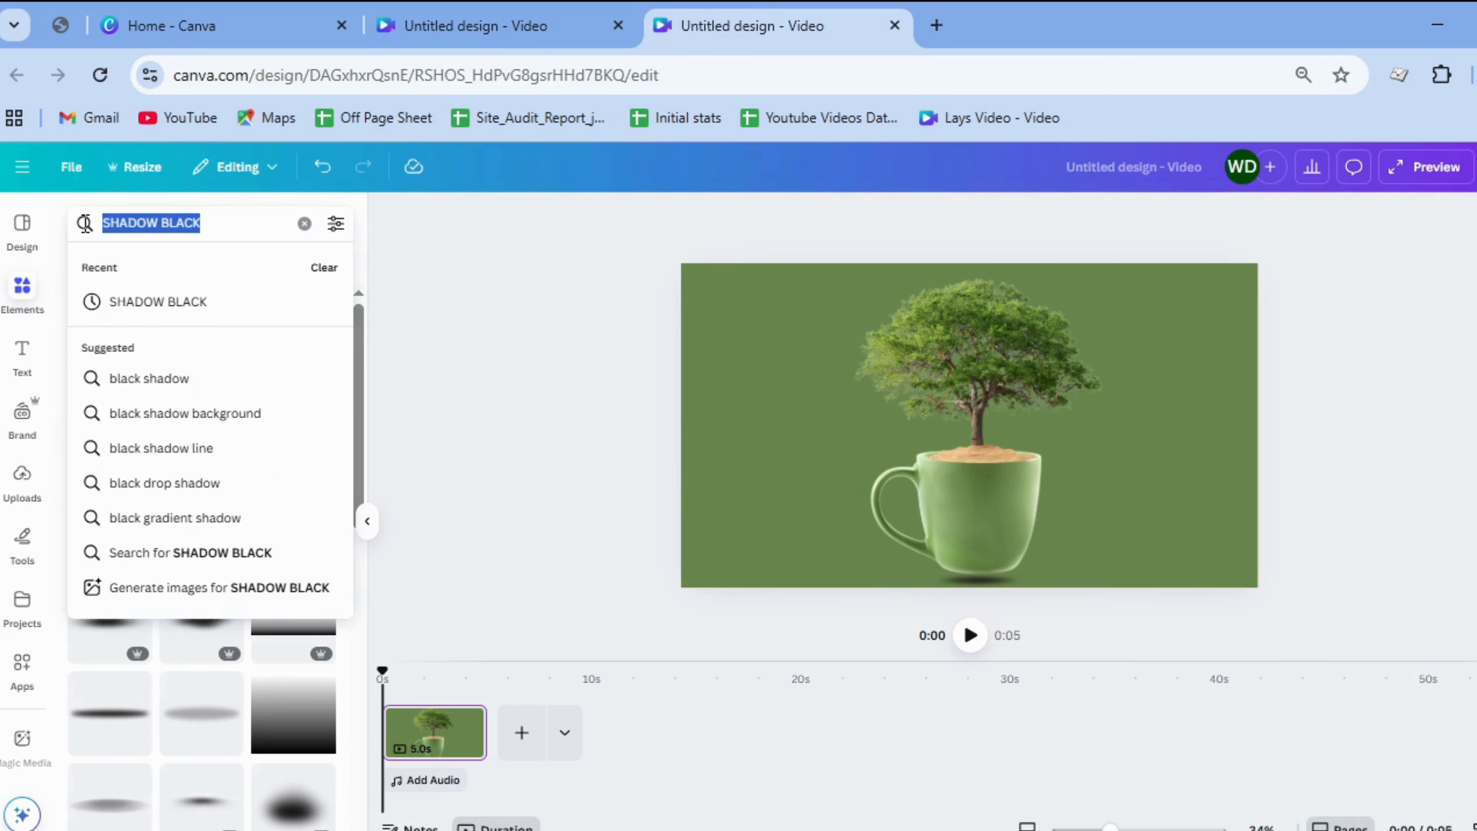
type("LIGHT")
key("Return")
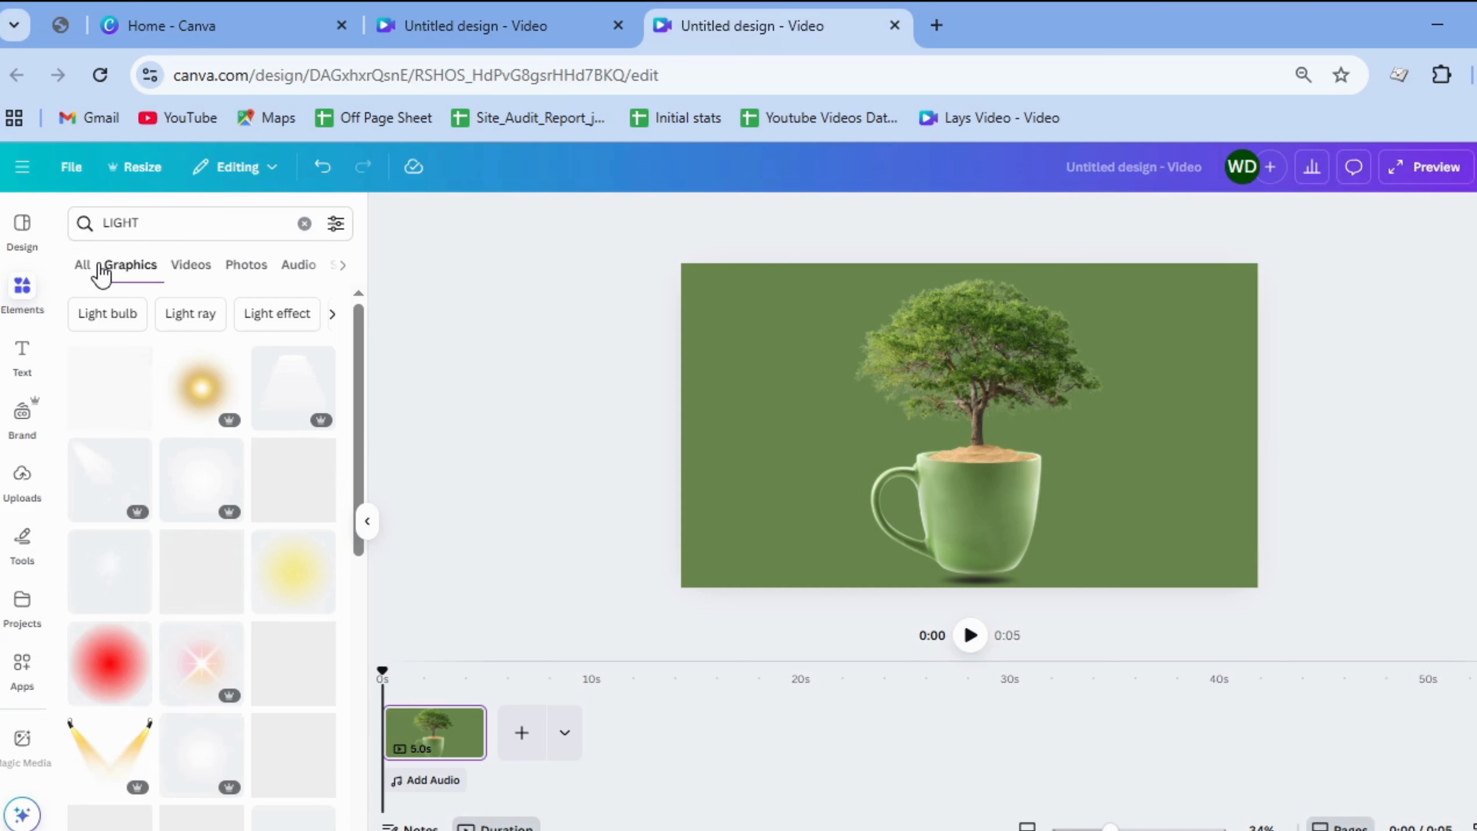
left_click(201, 478)
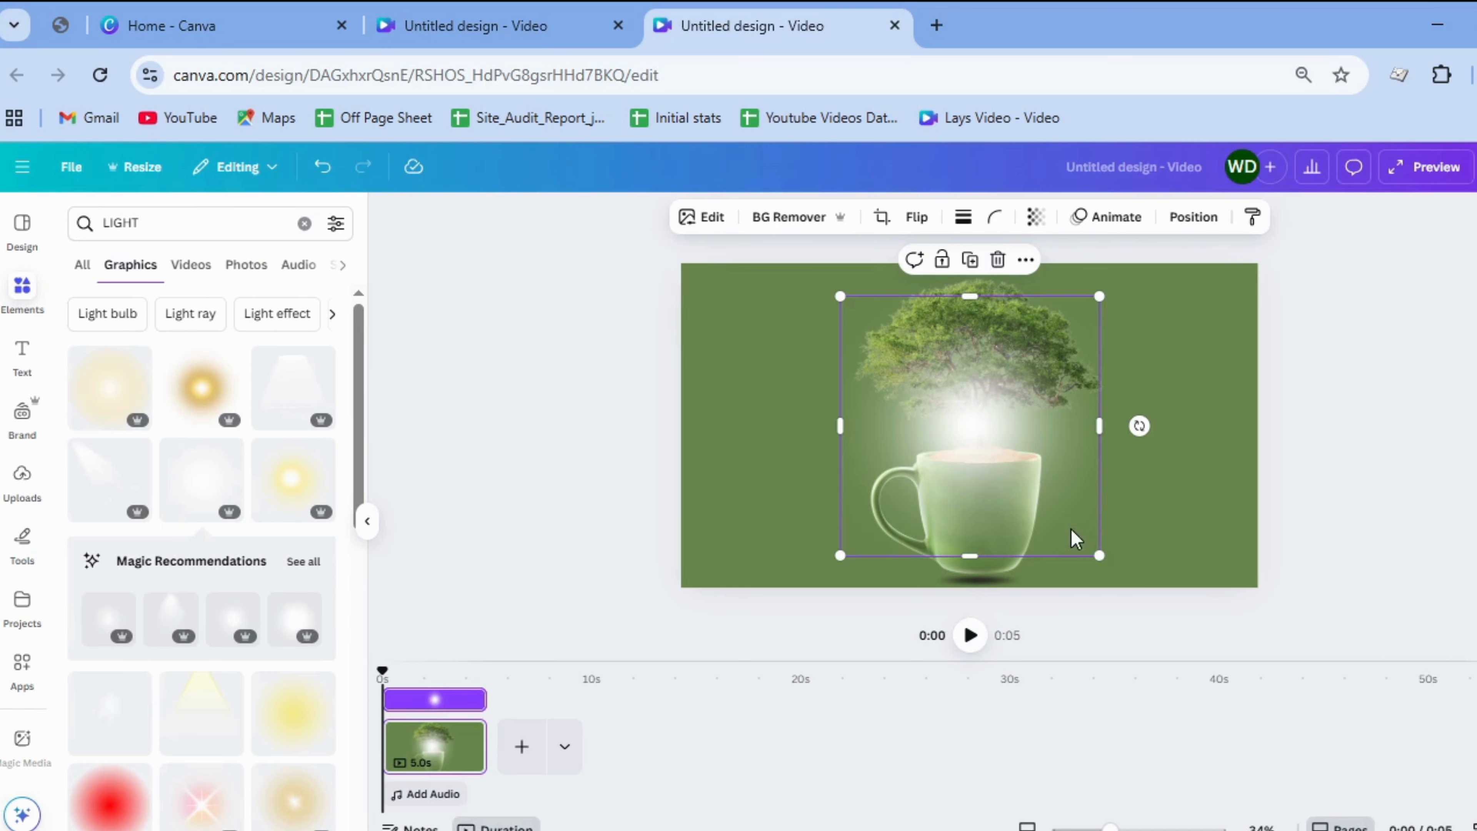
- Shrink the white glow to fit the tree's crown and send it to the back, behind the tree
left_click_drag(1096, 557, 1047, 503)
left_click_drag(932, 442, 952, 402)
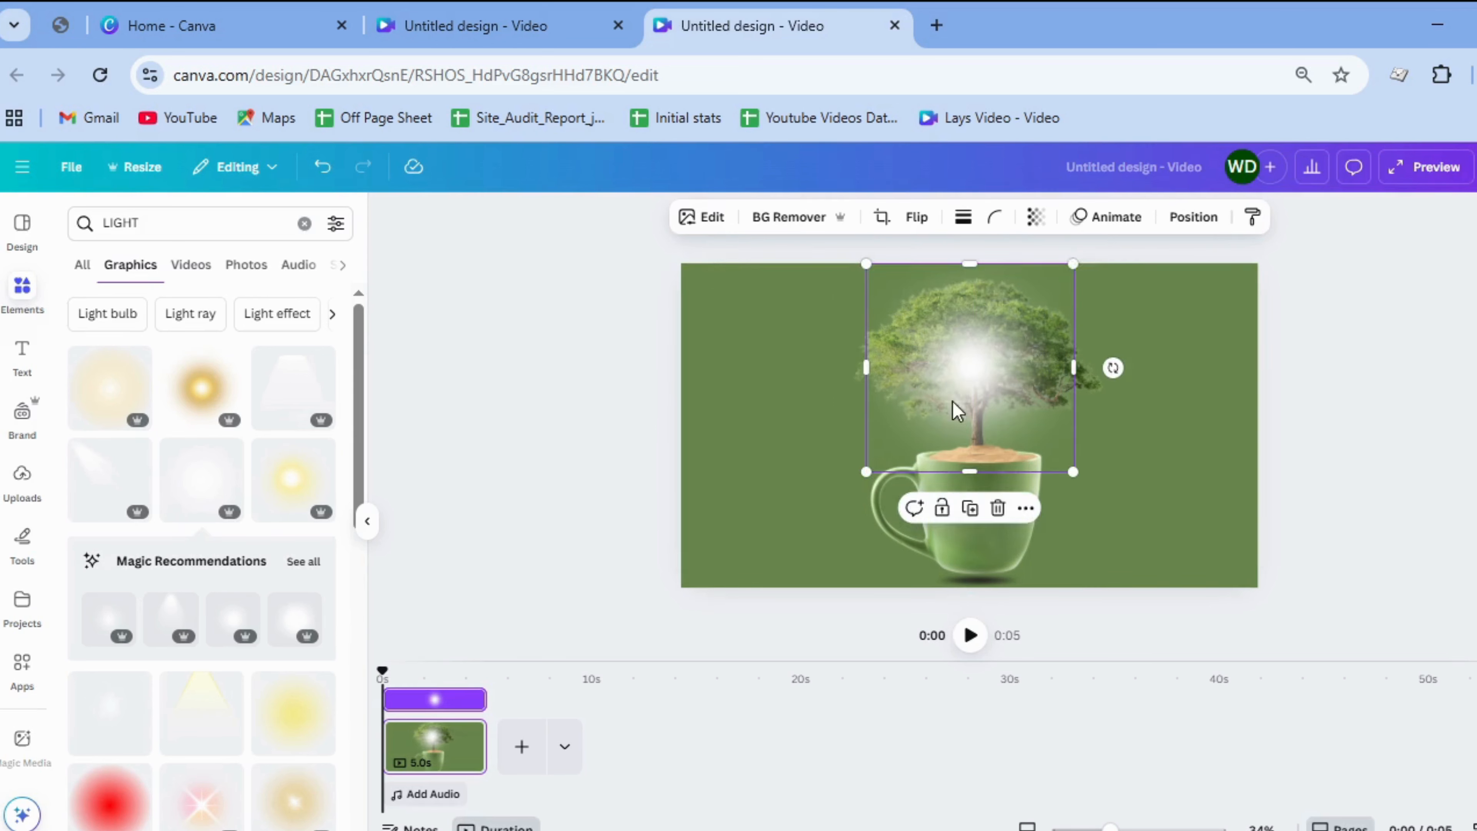
right_click(997, 401)
mouse_move(1099, 489)
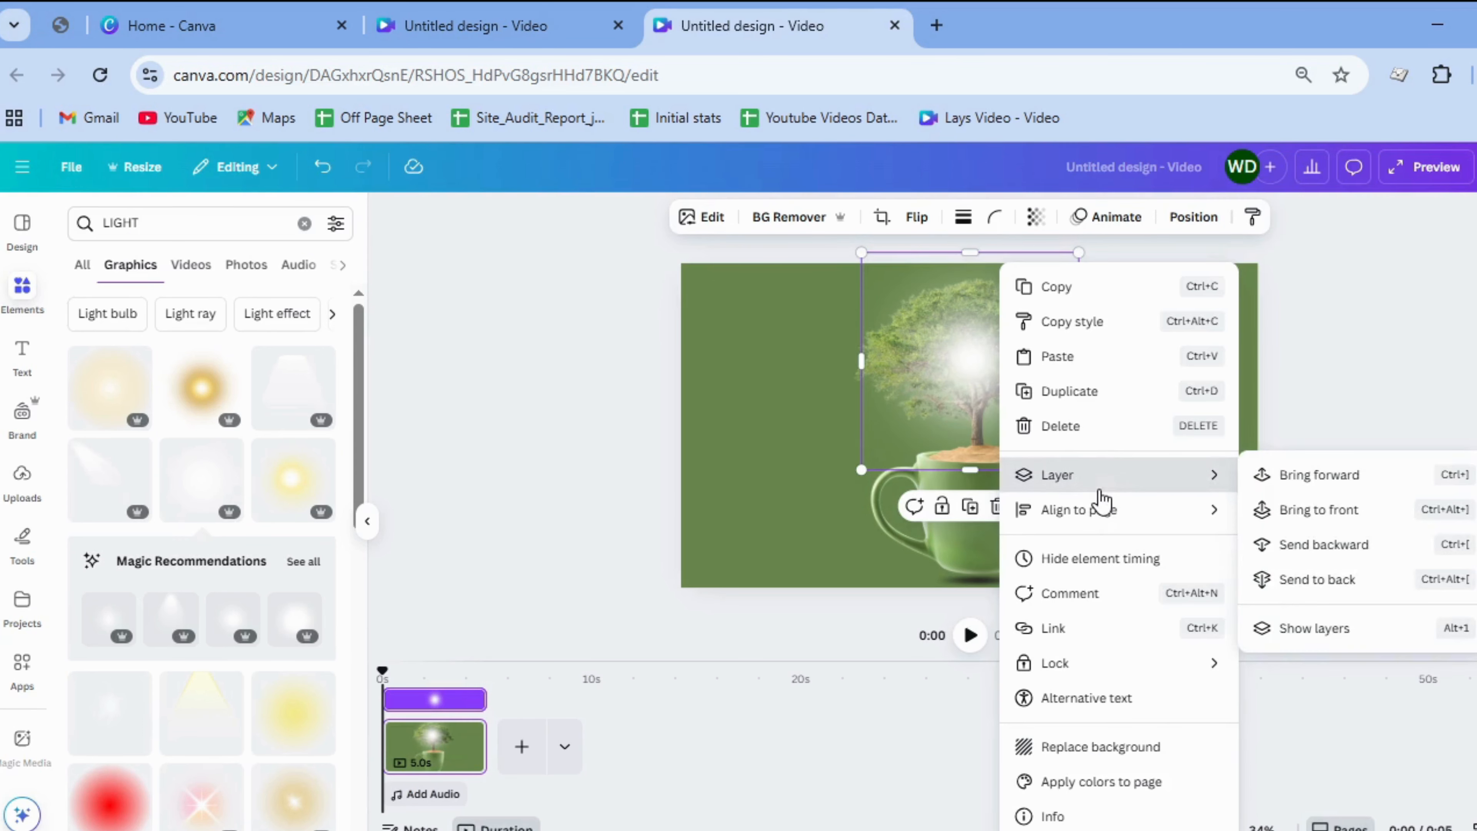
left_click(1331, 579)
left_click(1251, 450)
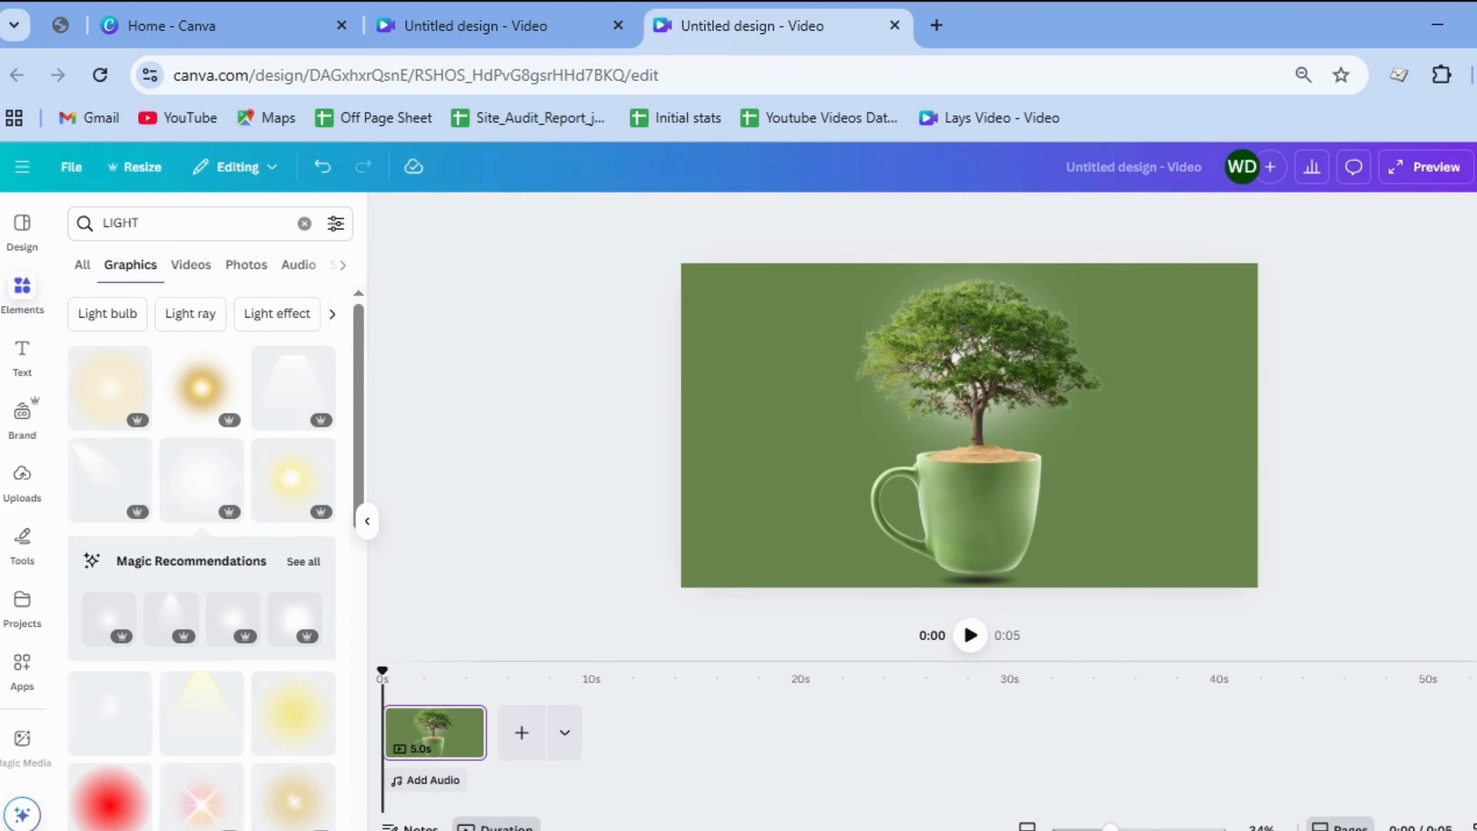
- Search the graphics for CLOUD and add the wispy white cloud to the page
left_click(206, 222)
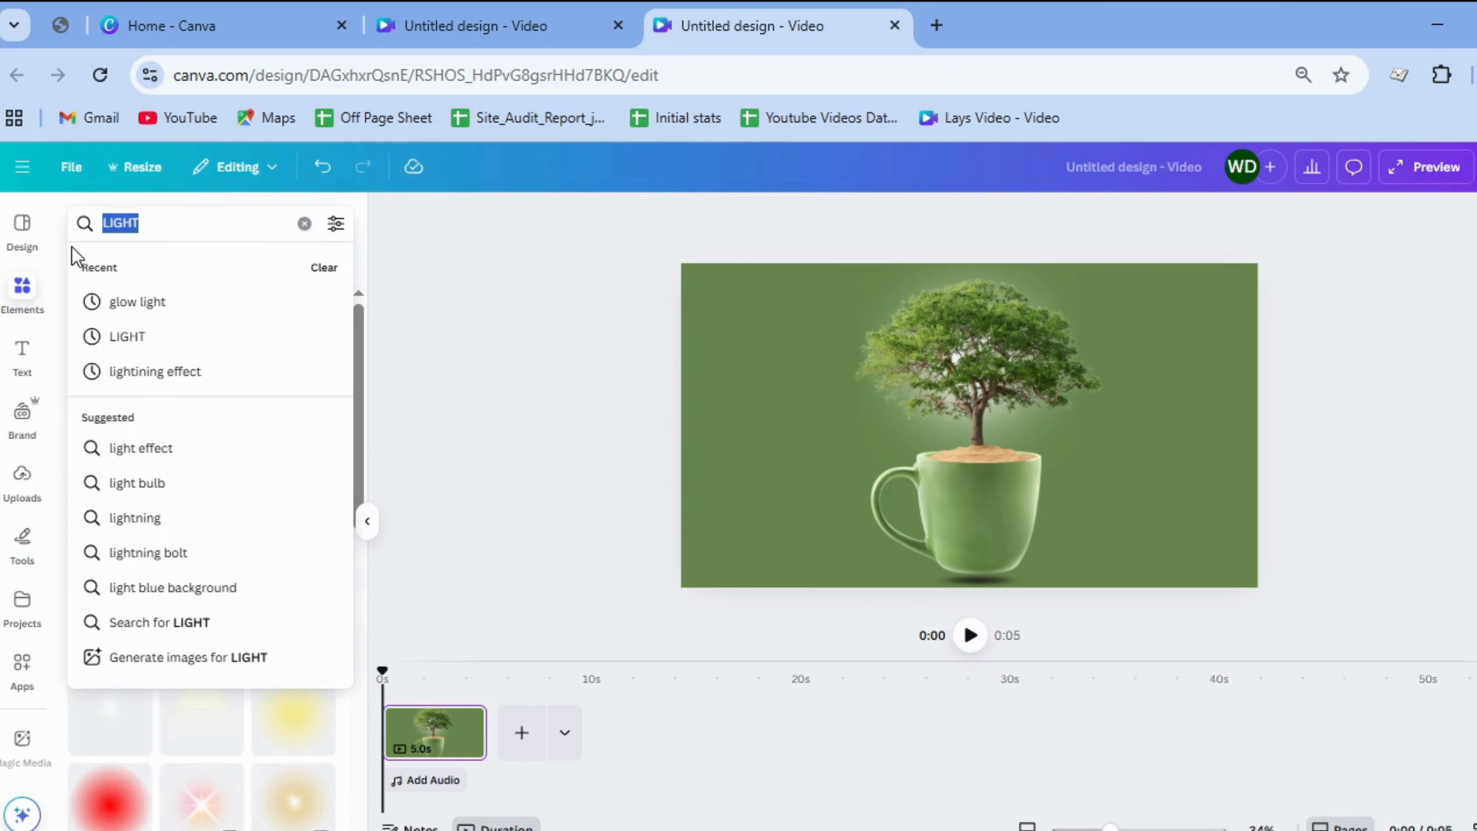
type("CLO")
key("Return")
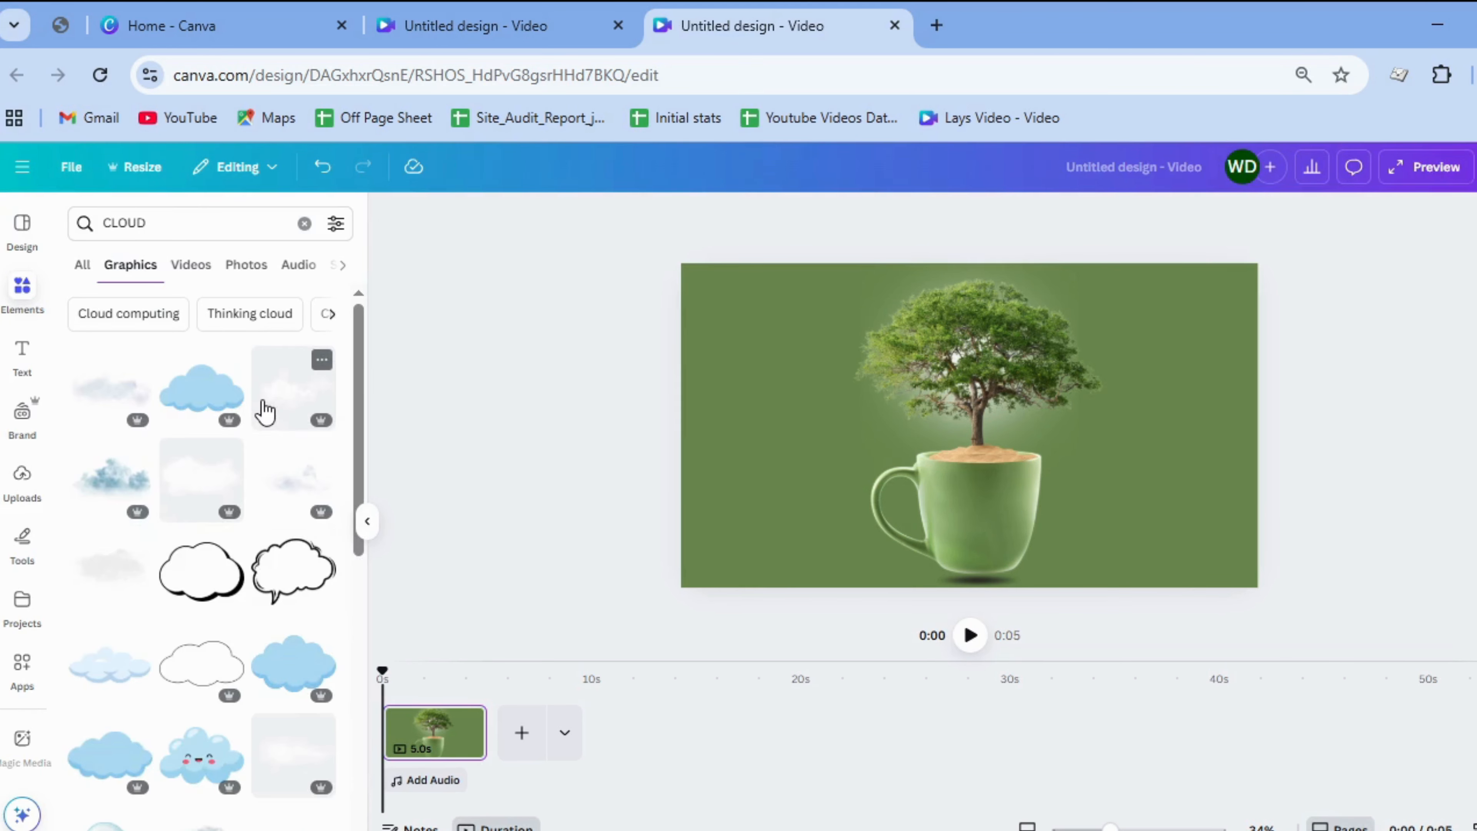
left_click(265, 412)
- Shrink the wispy cloud and place one on each side of the tree's crown
left_click_drag(1084, 483, 1037, 491)
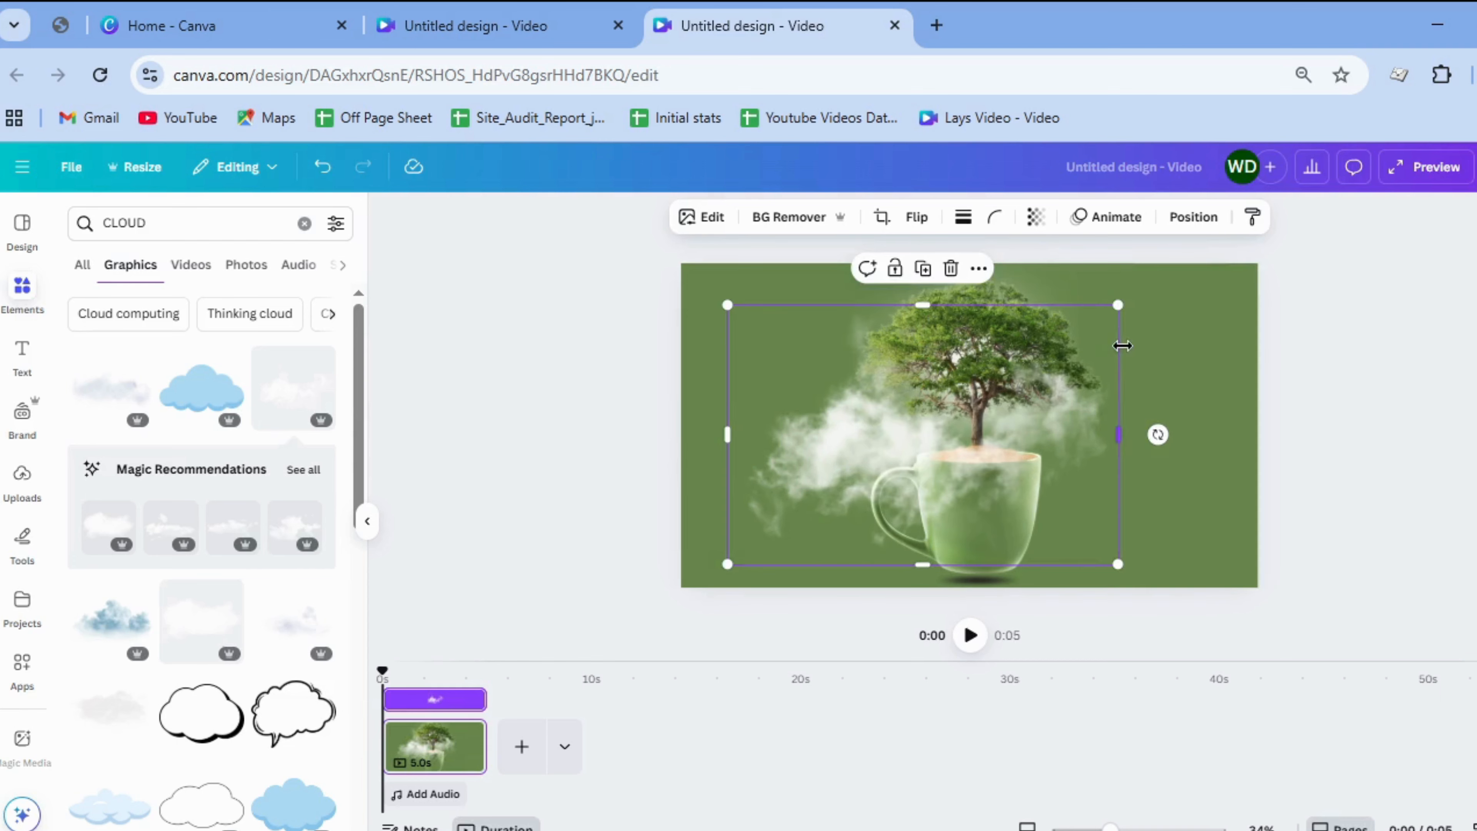
left_click_drag(1119, 305, 983, 419)
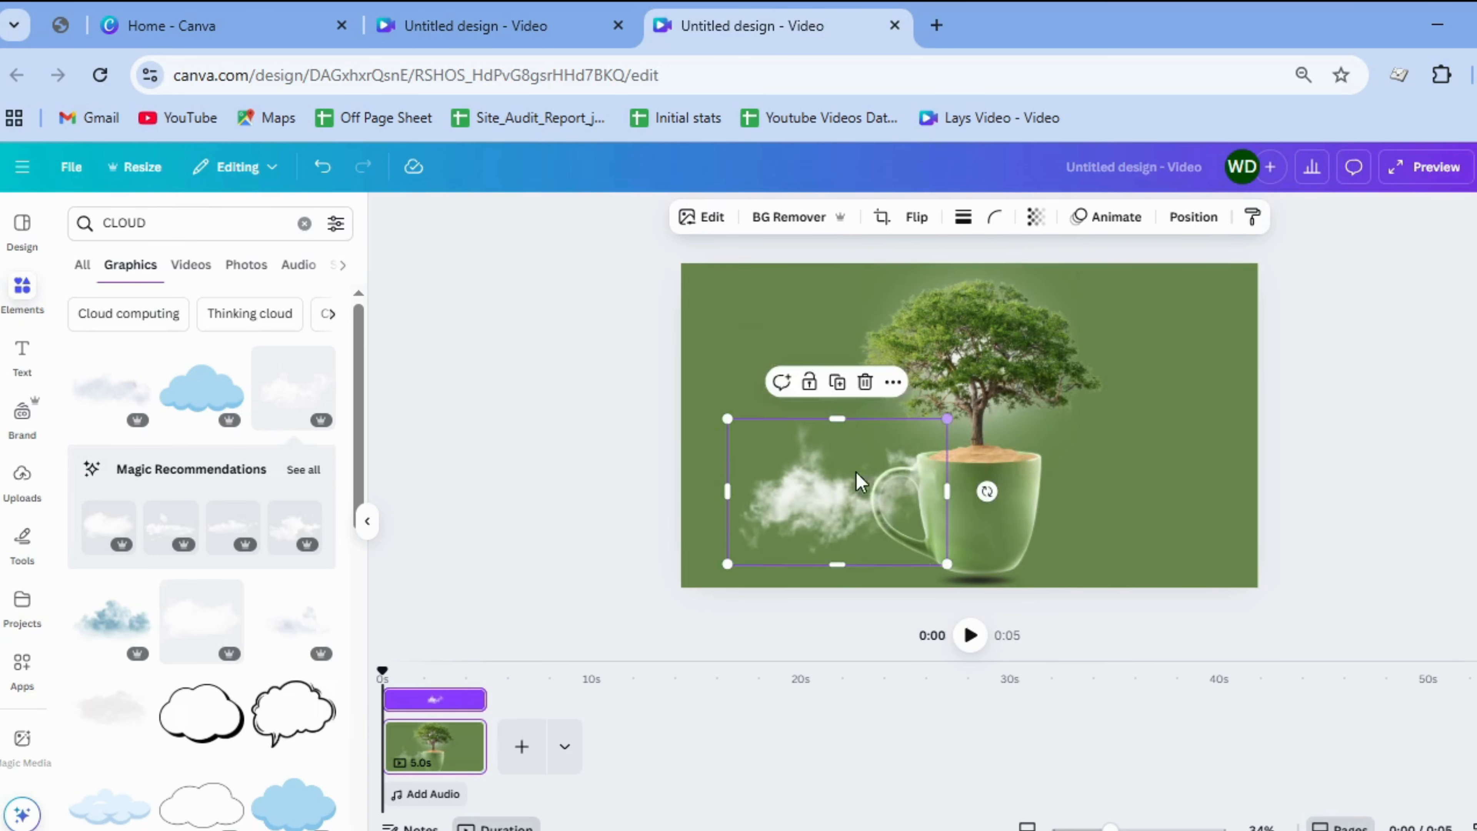
left_click_drag(860, 483, 1044, 405)
left_click(791, 464)
- Send the cloud to the right of the tree to the back layer, behind the tree
right_click(1037, 440)
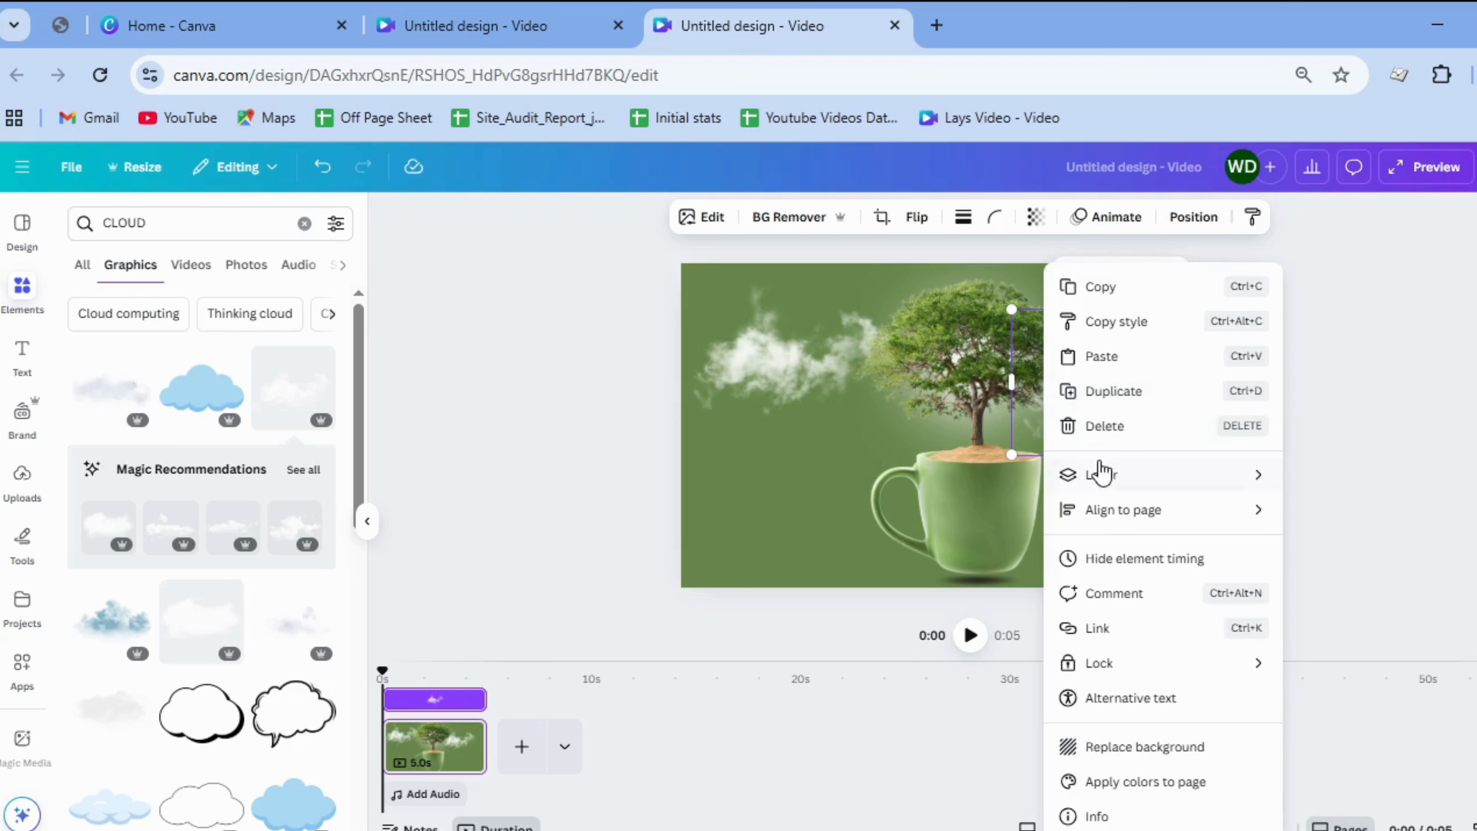
mouse_move(1192, 476)
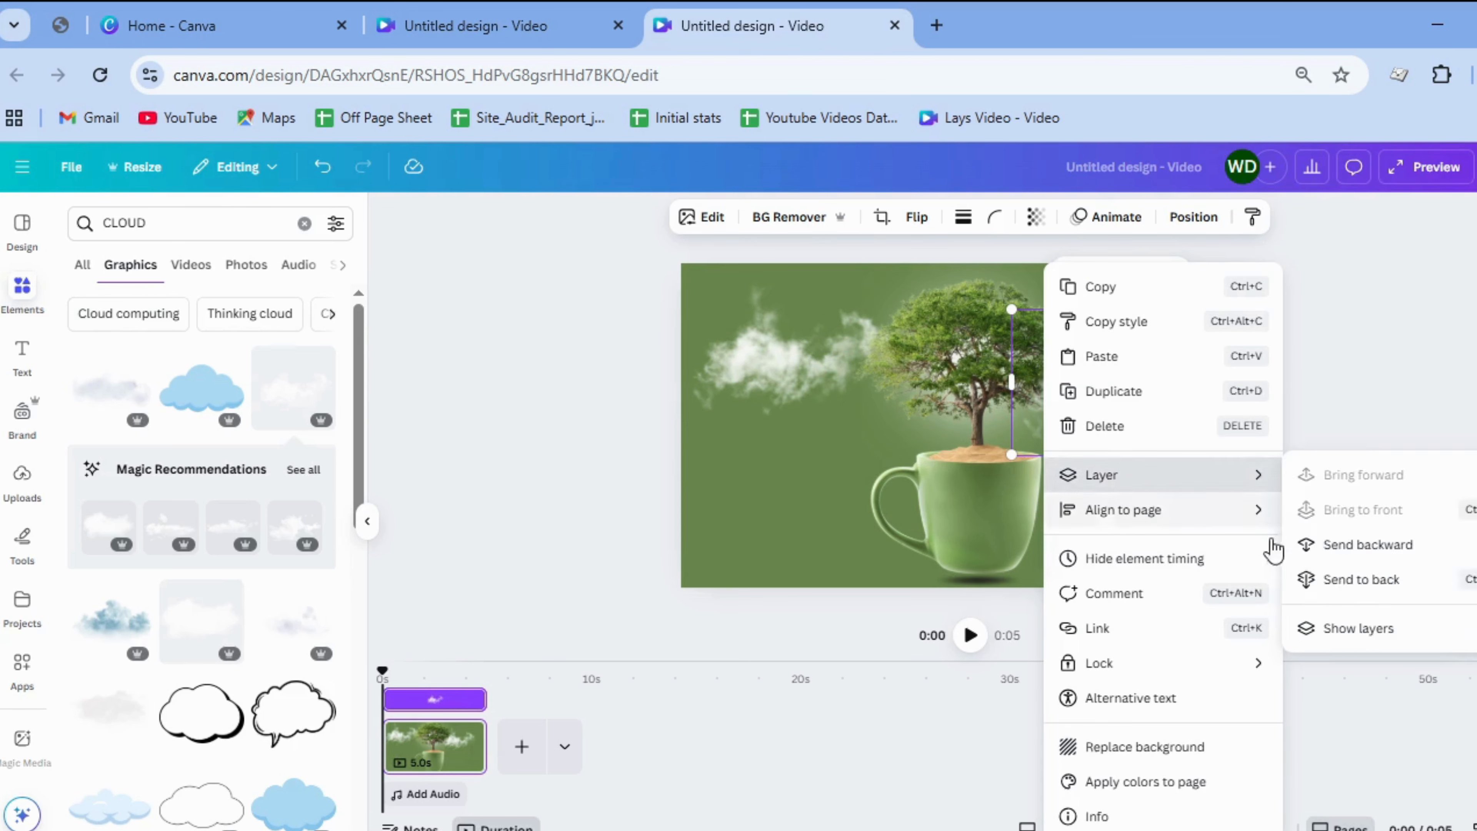
left_click(1309, 579)
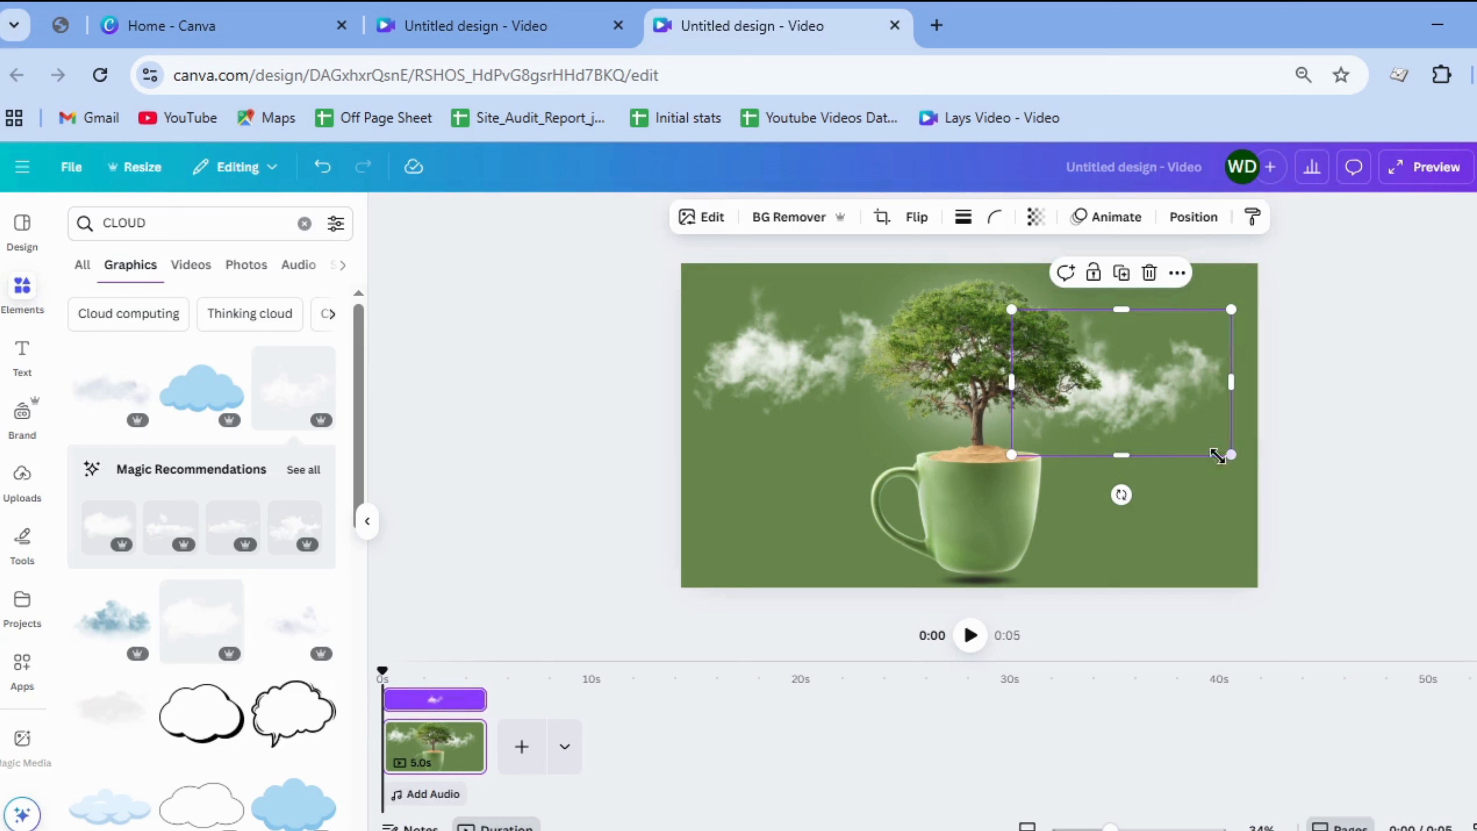
- Make the cloud on the tree's right slightly smaller and move it a little lower and closer to the trunk
left_click_drag(1233, 459, 1246, 465)
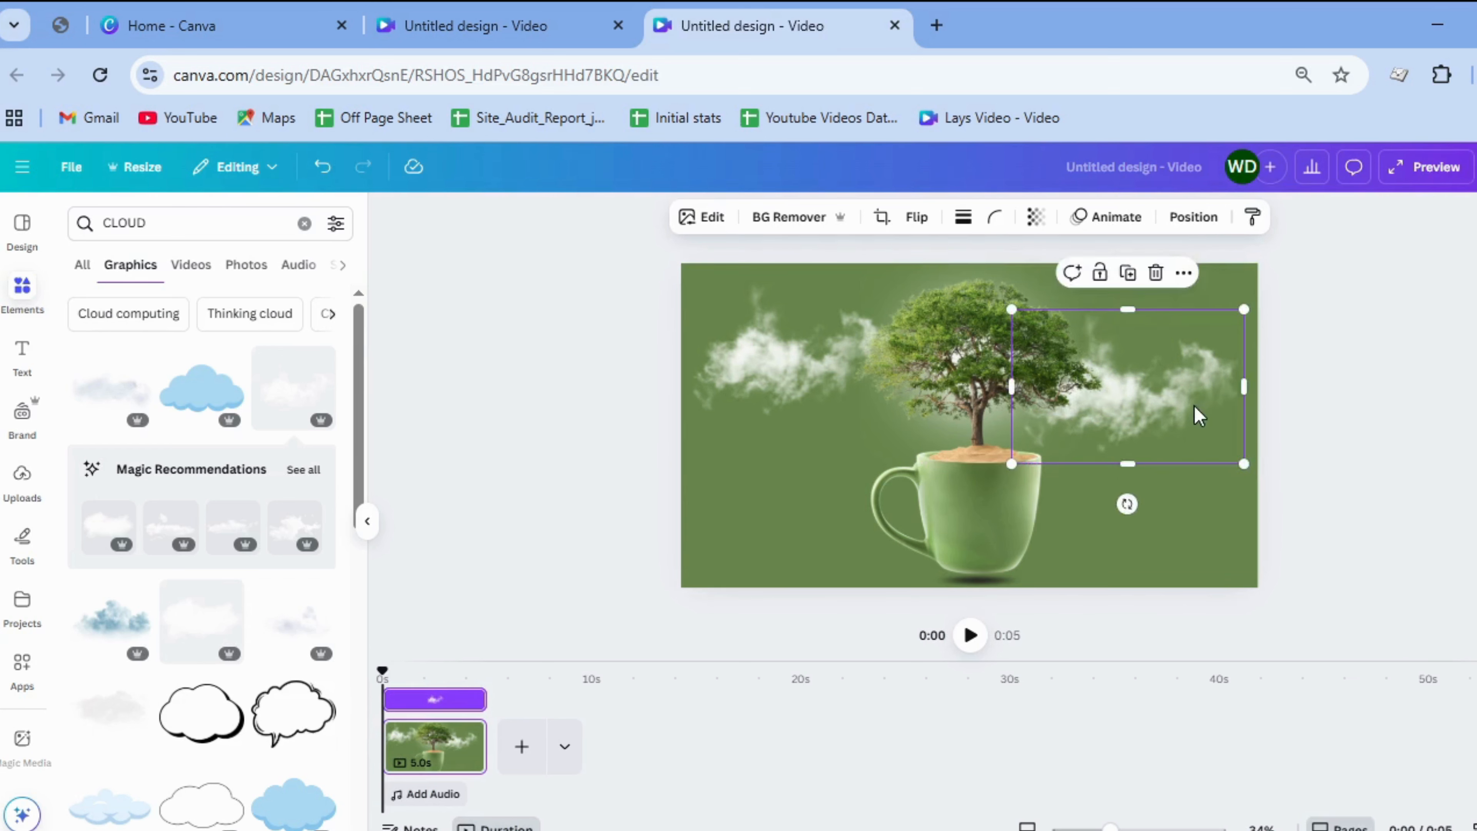
left_click_drag(1194, 414, 1161, 423)
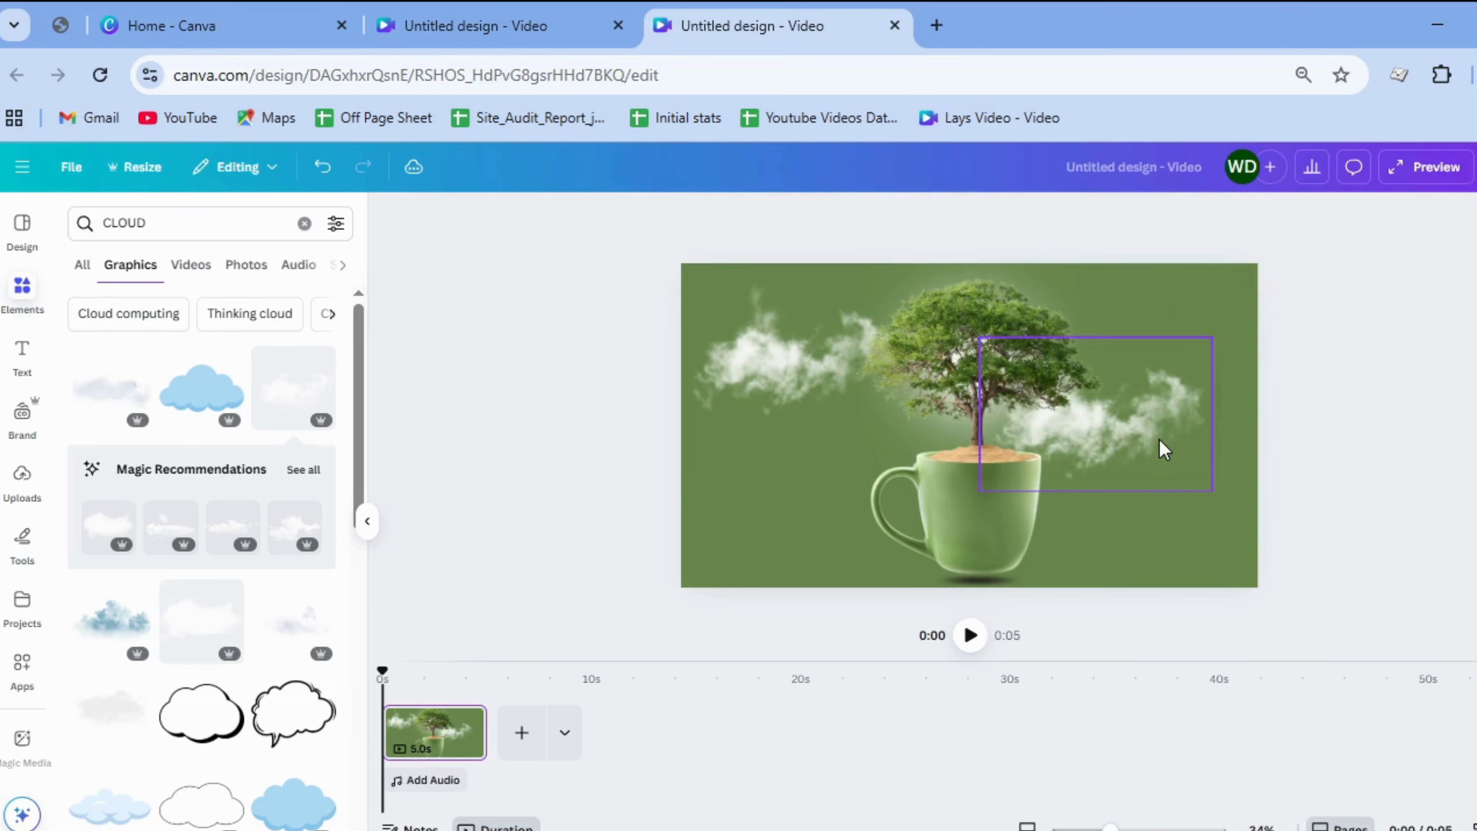
left_click_drag(1206, 484, 1189, 475)
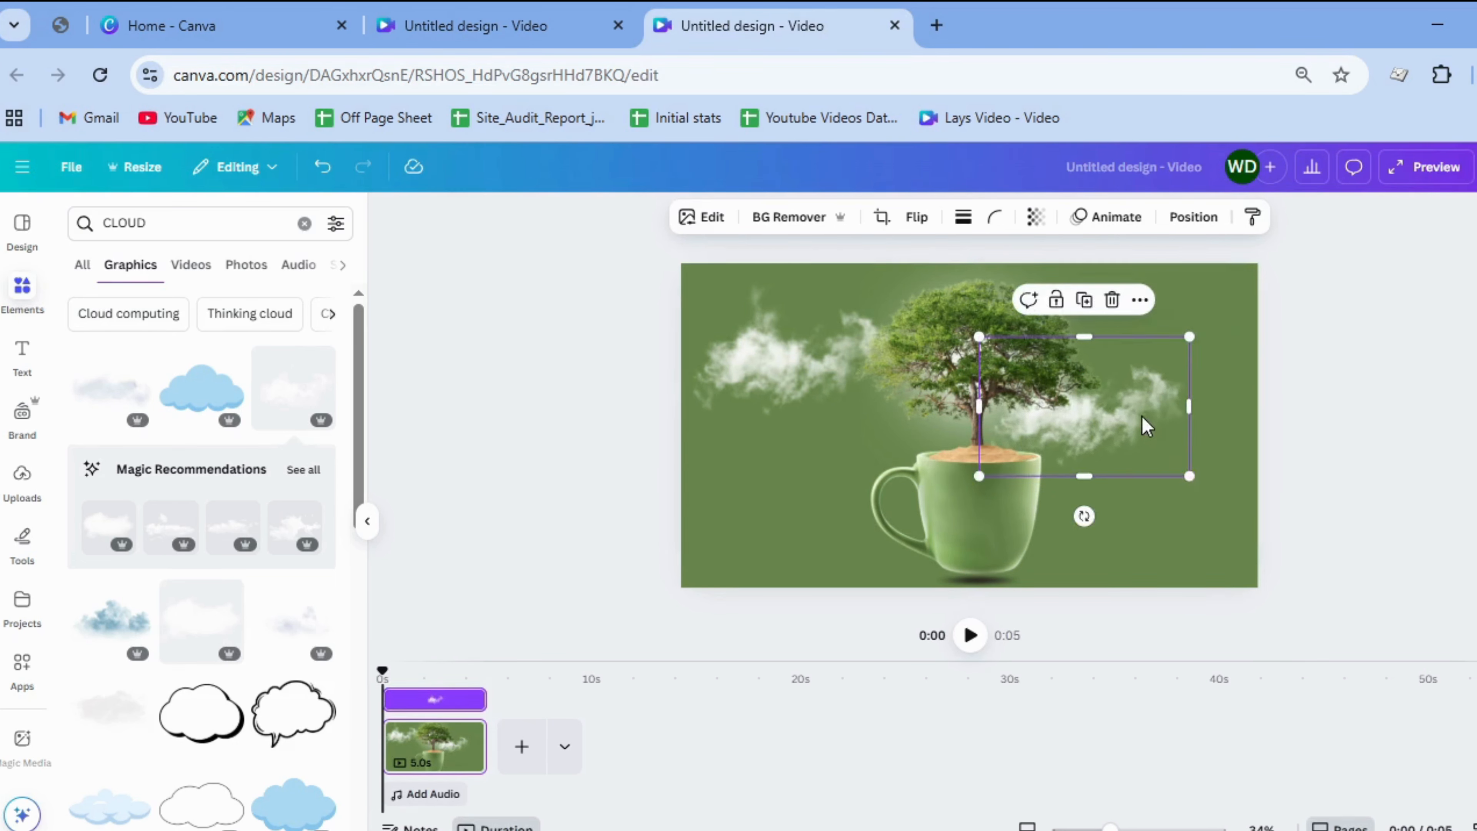
left_click_drag(1153, 419, 1163, 408)
left_click(1377, 405)
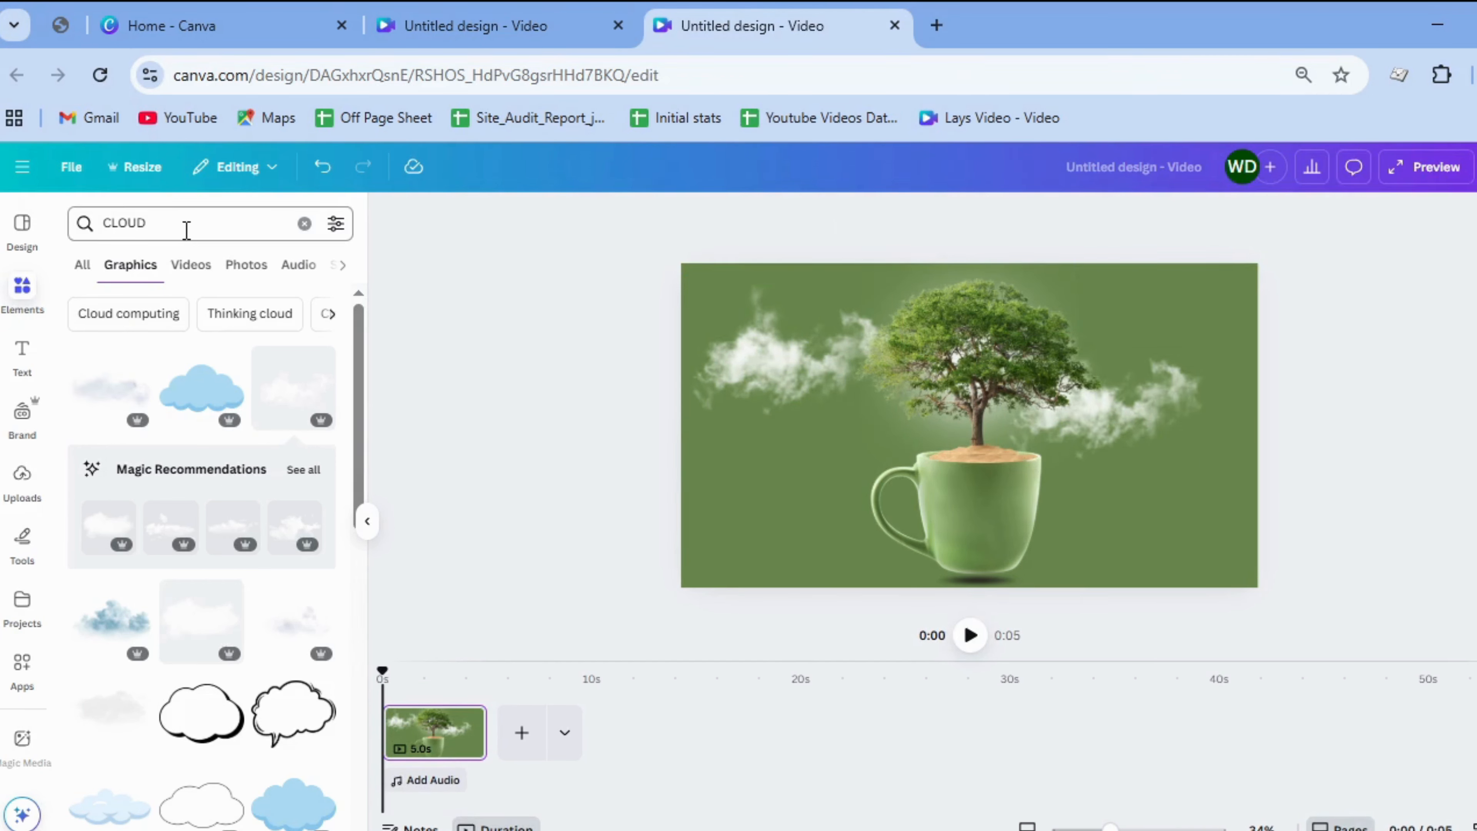
- Add another wispy white cloud and place it near the cup's handle, below the cloud on the tree's left
left_click(295, 418)
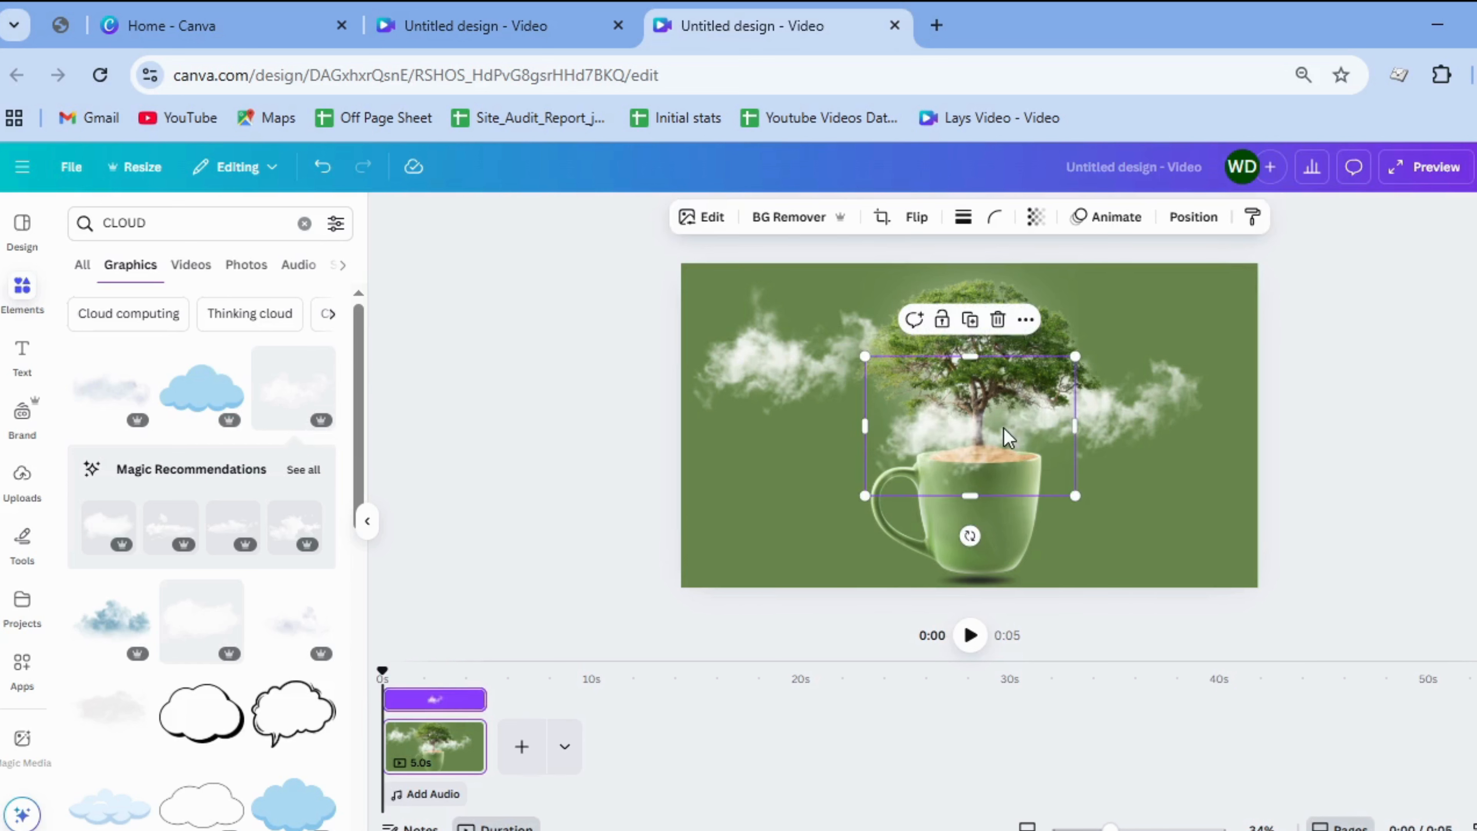
left_click_drag(1003, 428, 905, 457)
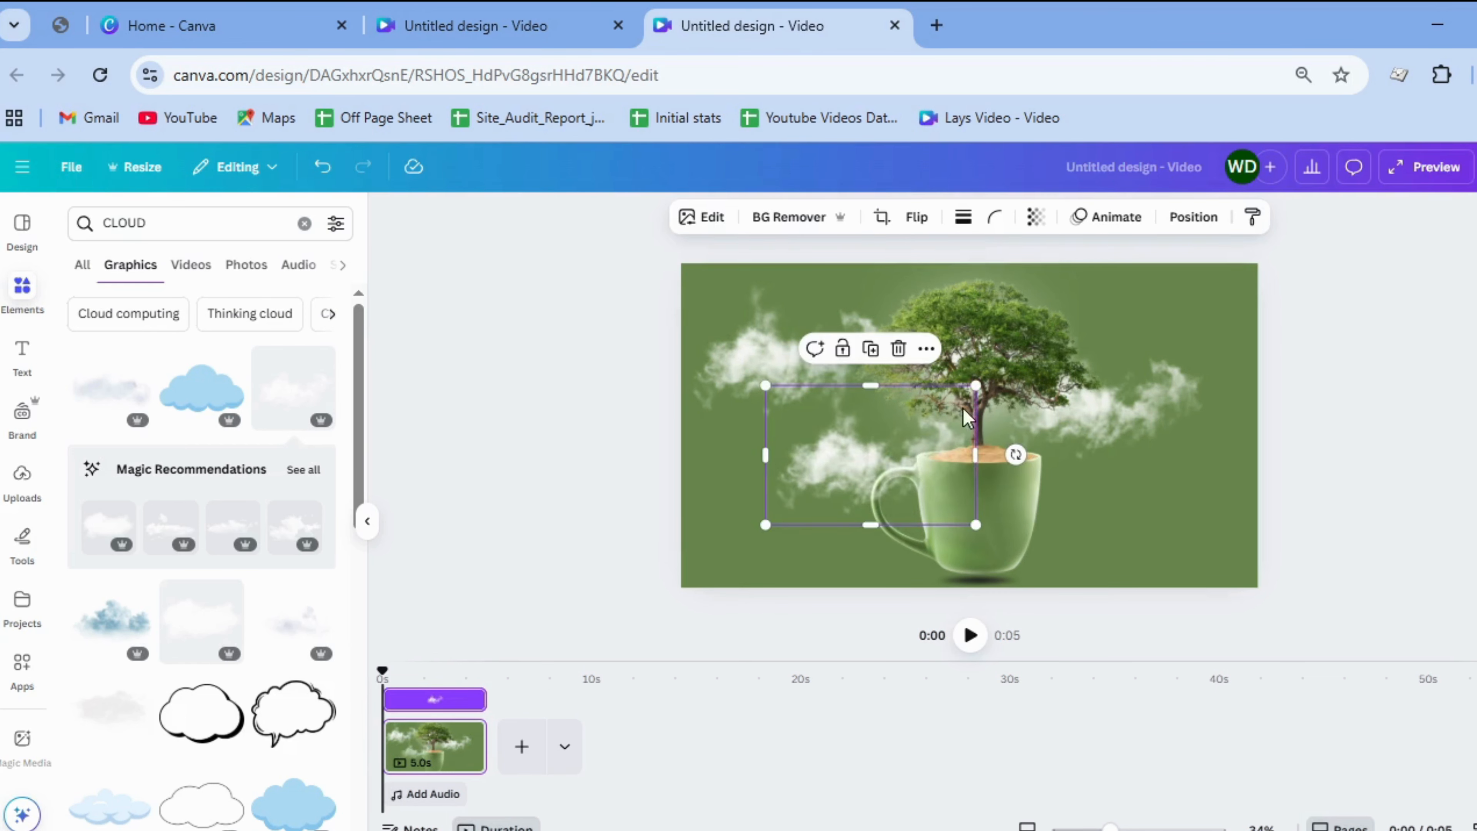
left_click_drag(981, 381, 1076, 326)
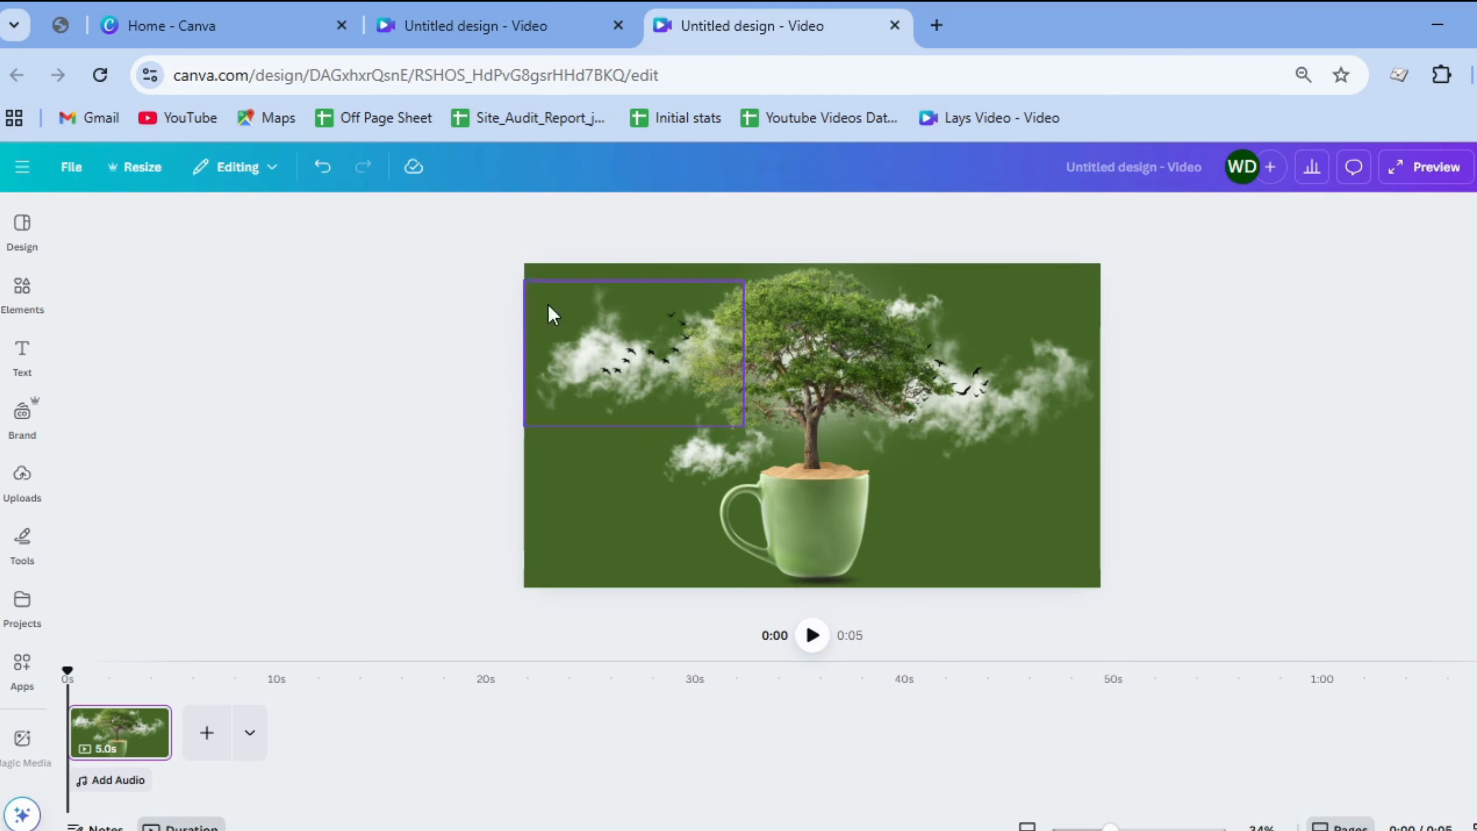